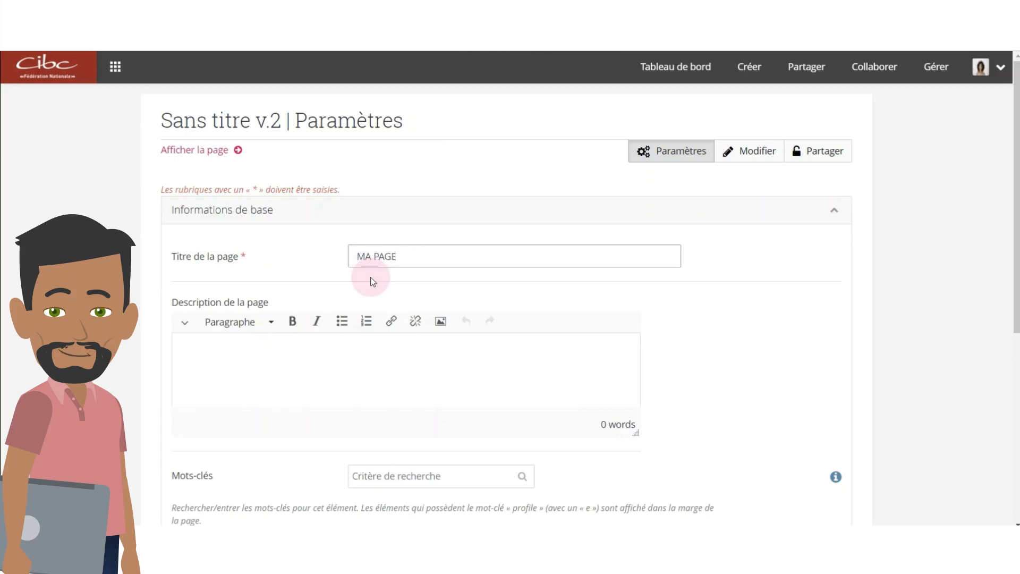
Add the keyword "Début" to the page settings.
scroll(404, 277, down, 3)
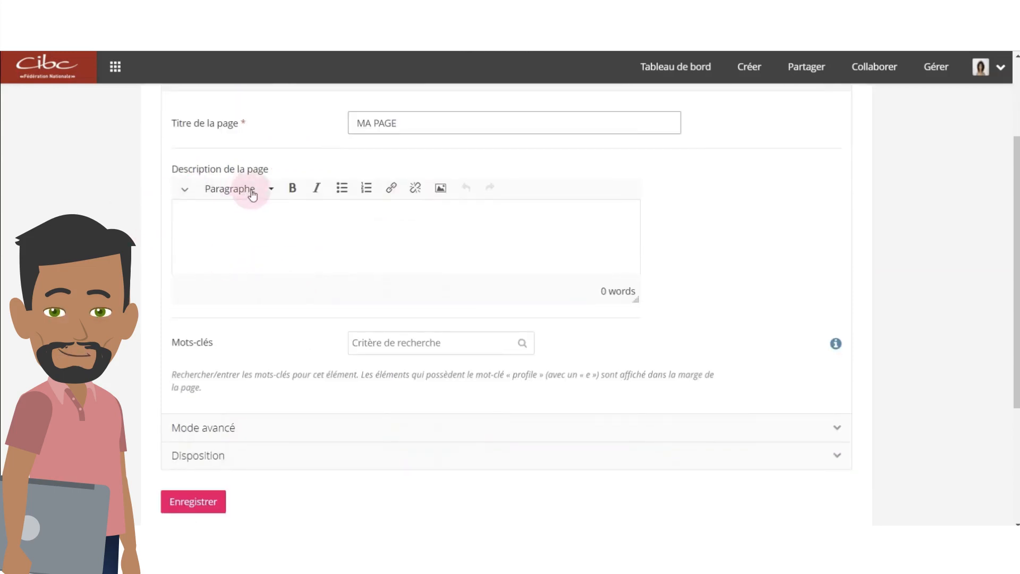
scroll(289, 271, down, 2)
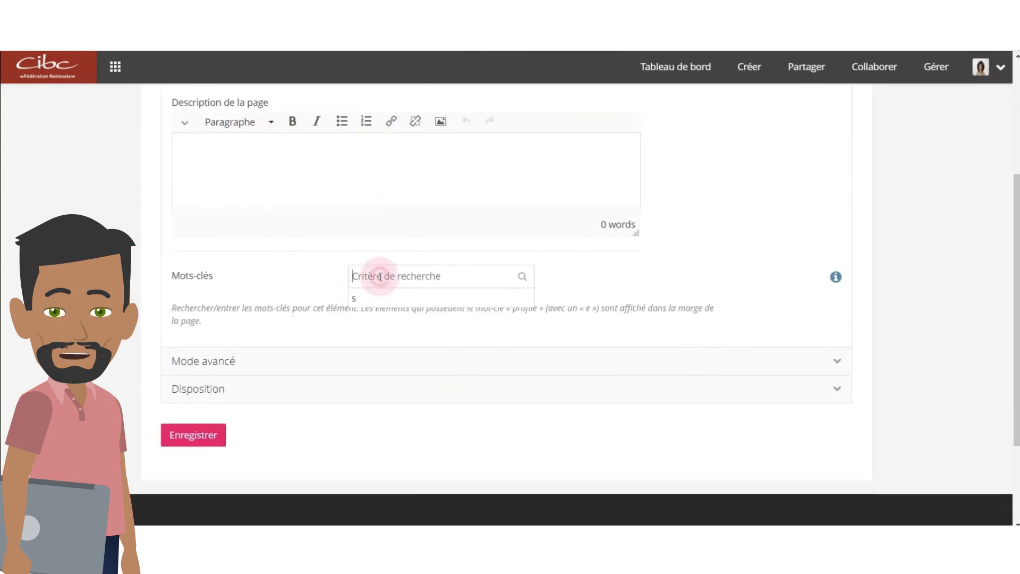
text(Déb)
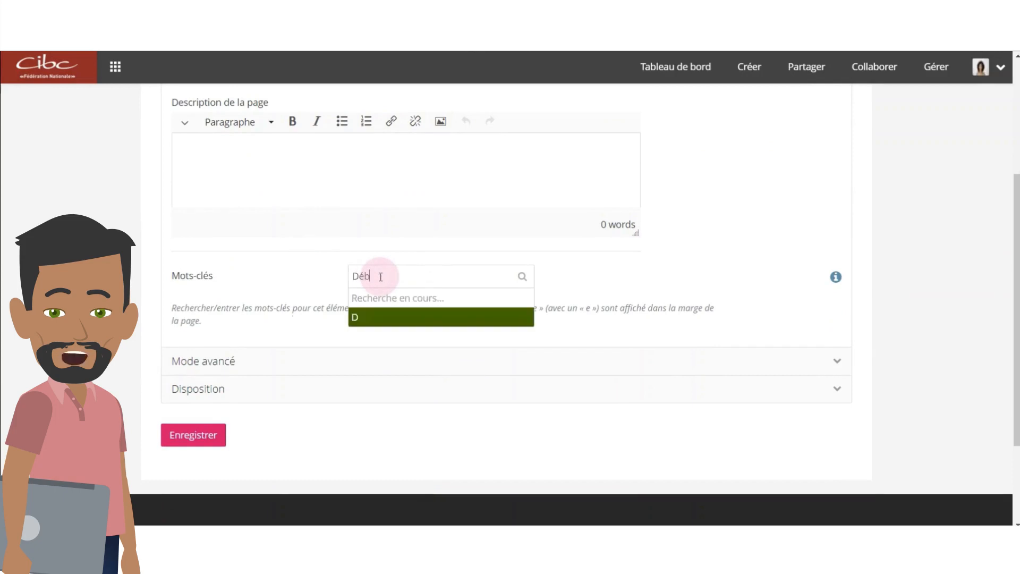
text(ut)
click(387, 296)
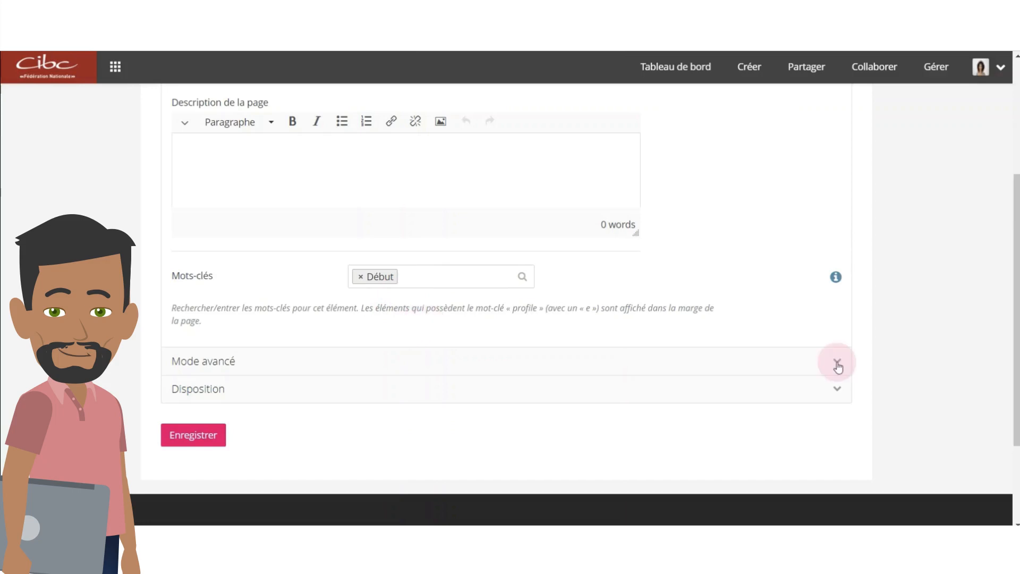
Expand the advanced settings of the page and check the options for the name display format.
scroll(838, 366, down, 3)
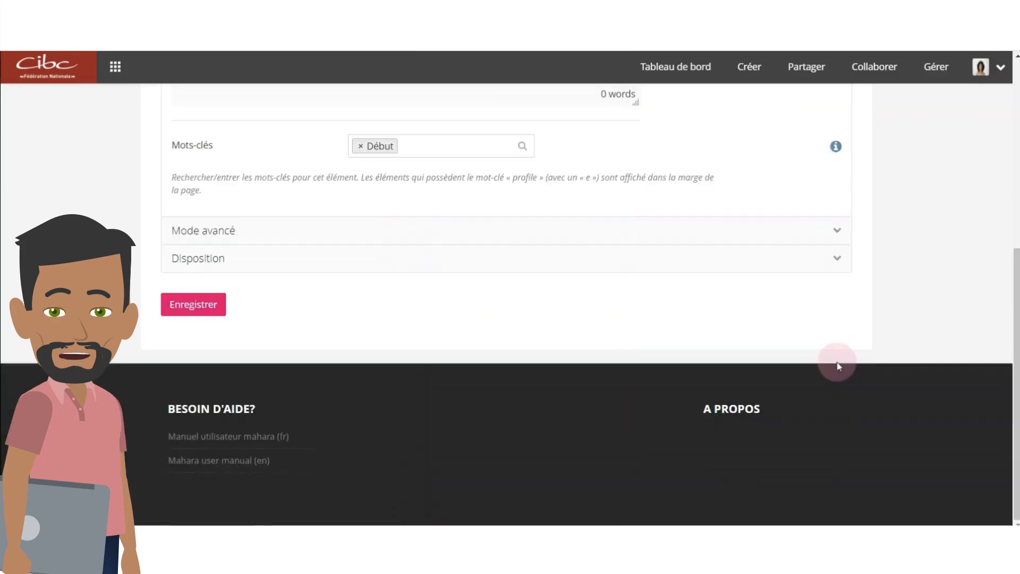
click(836, 232)
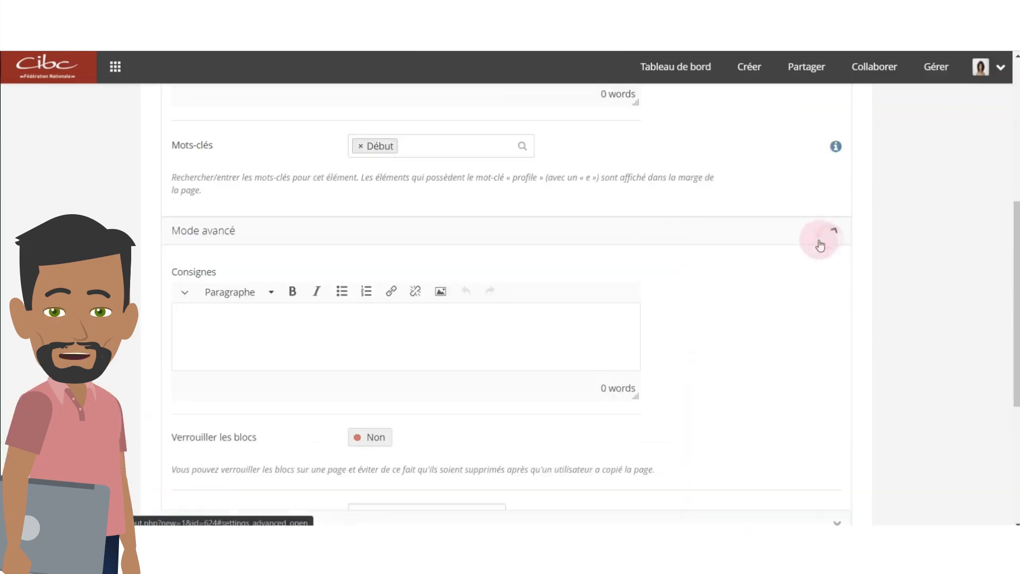
scroll(473, 304, down, 3)
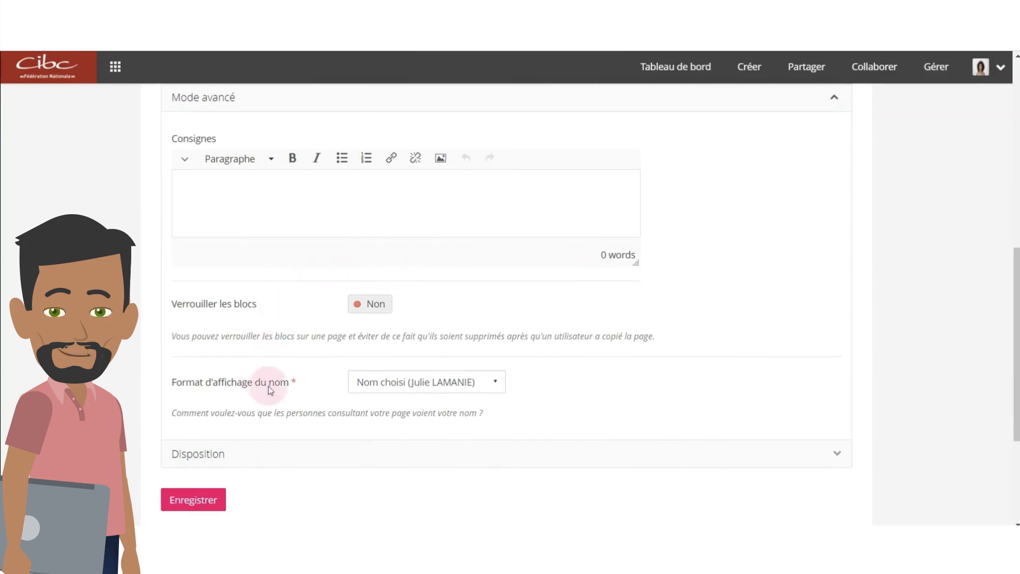
click(498, 385)
click(503, 385)
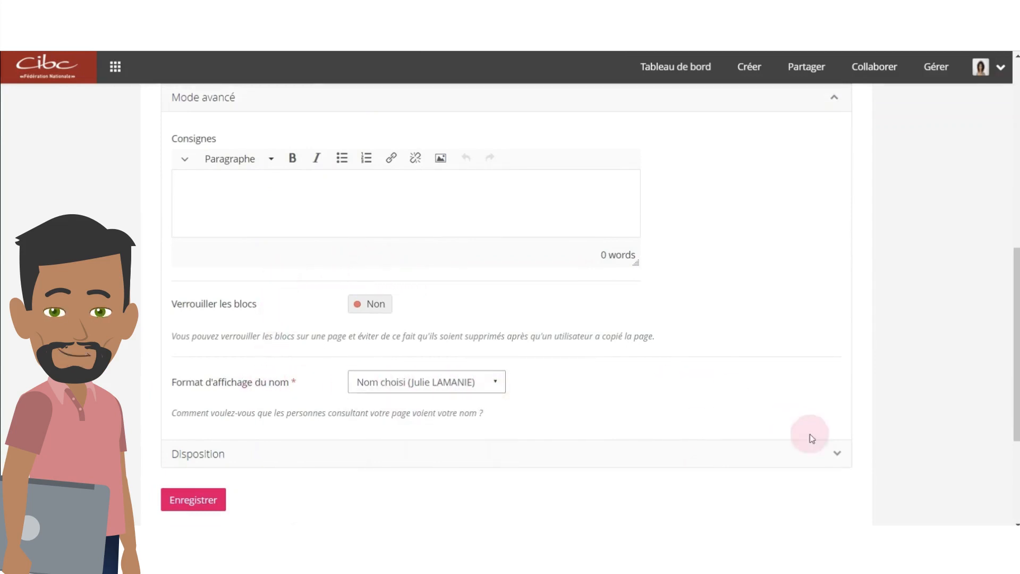
Review the predefined one-, two- and three-row layouts and the custom layout option, and save the page settings.
click(836, 453)
scroll(717, 423, down, 5)
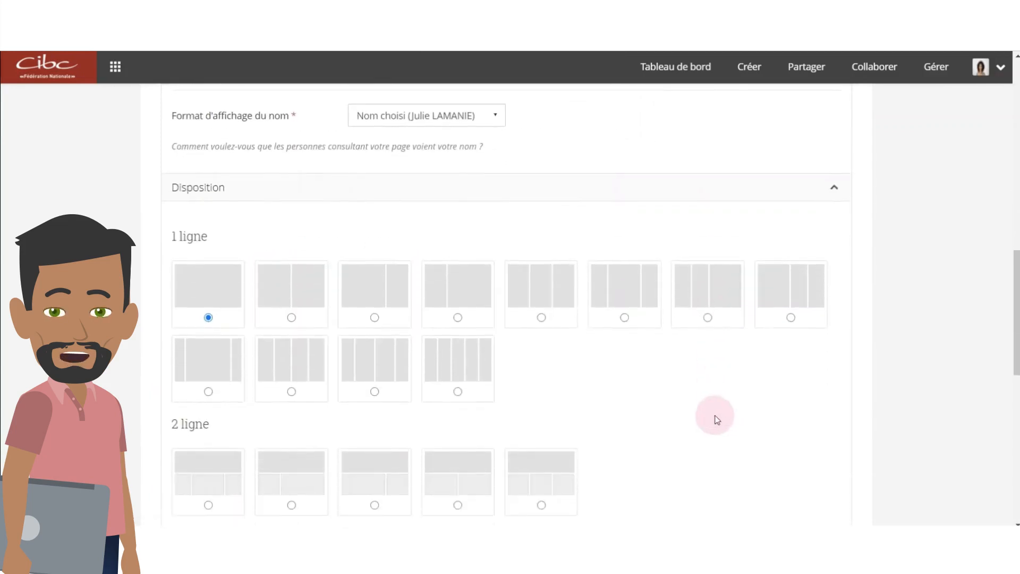
scroll(691, 393, down, 1)
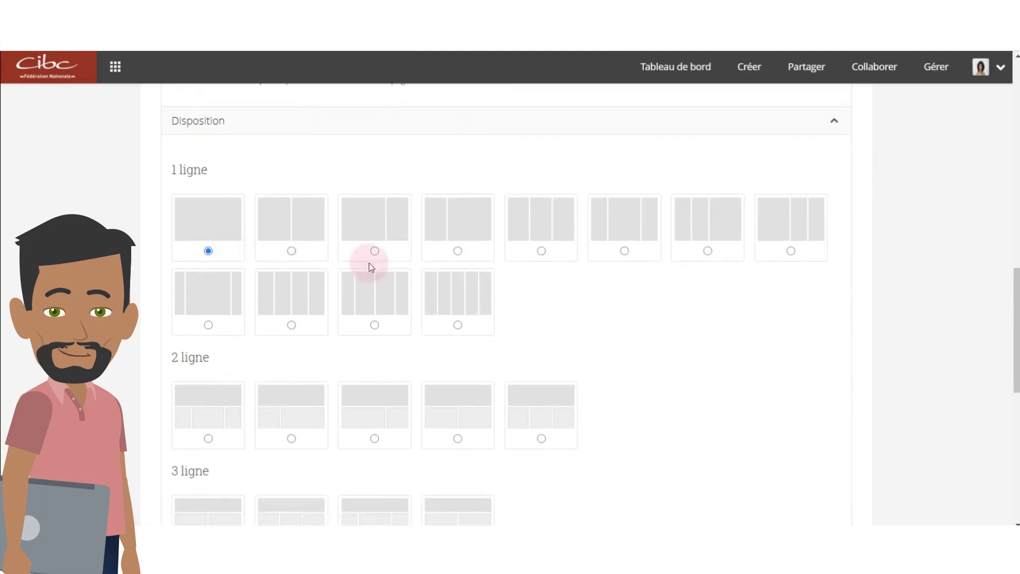
scroll(283, 334, down, 2)
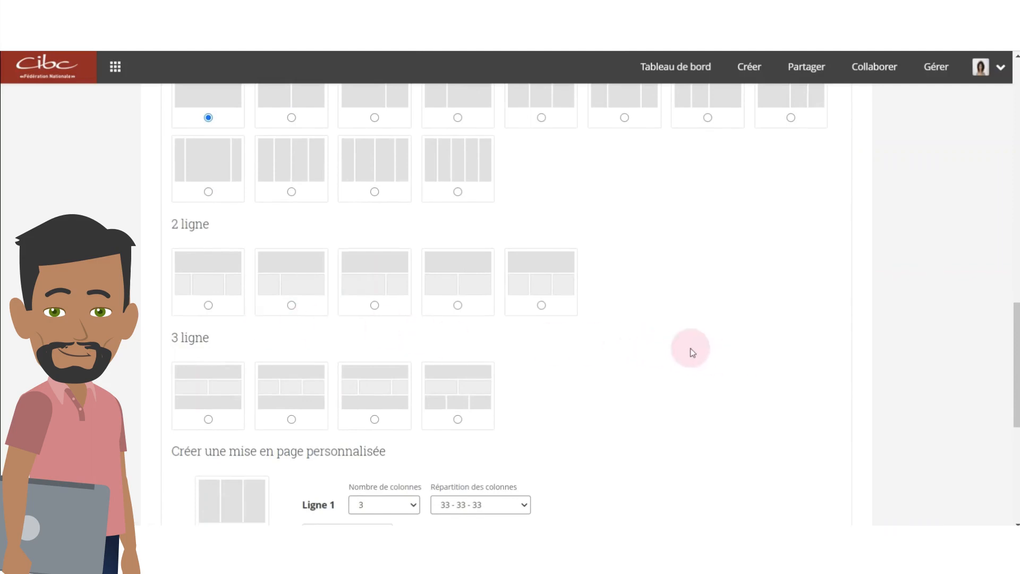
scroll(690, 348, down, 5)
click(192, 394)
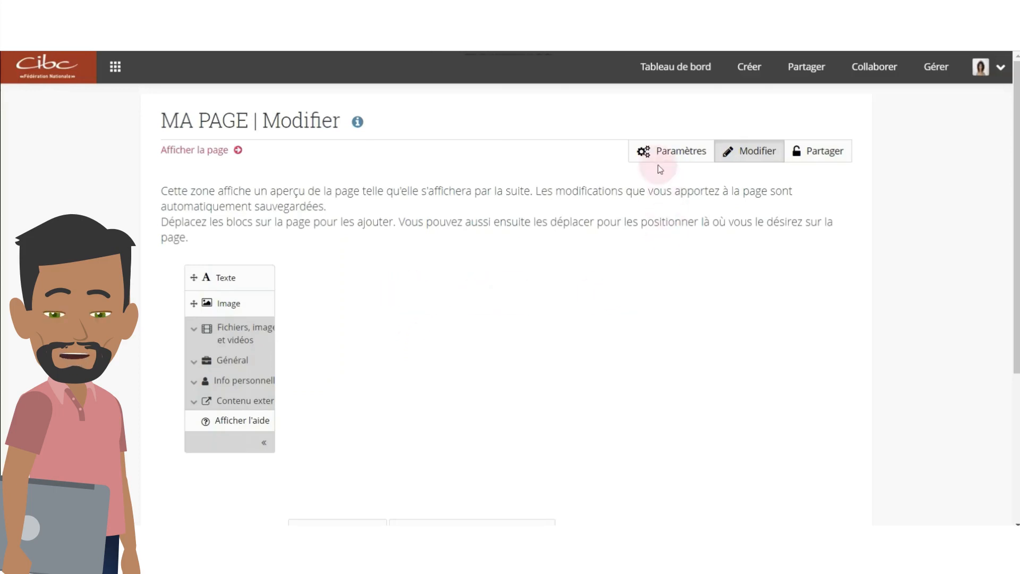
Reopen the page settings, choose the one-row layout with two equal columns, and save.
click(671, 152)
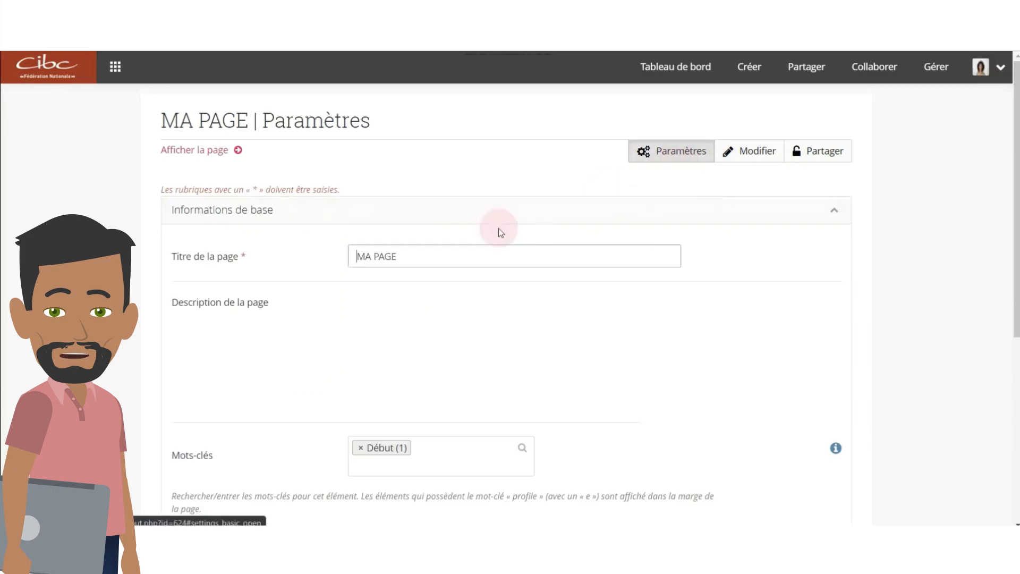
scroll(345, 308, down, 2)
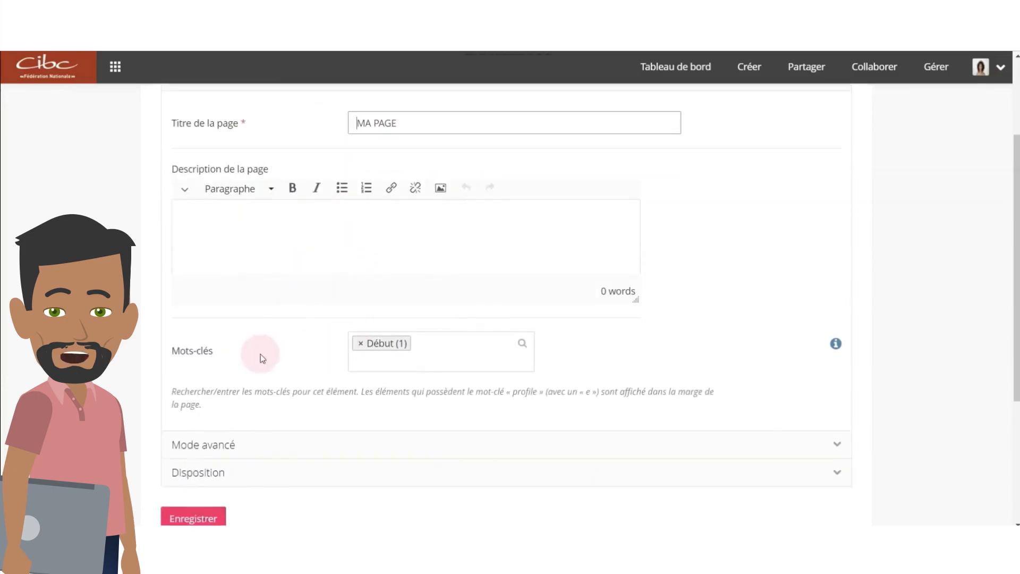
scroll(260, 354, down, 1)
click(821, 409)
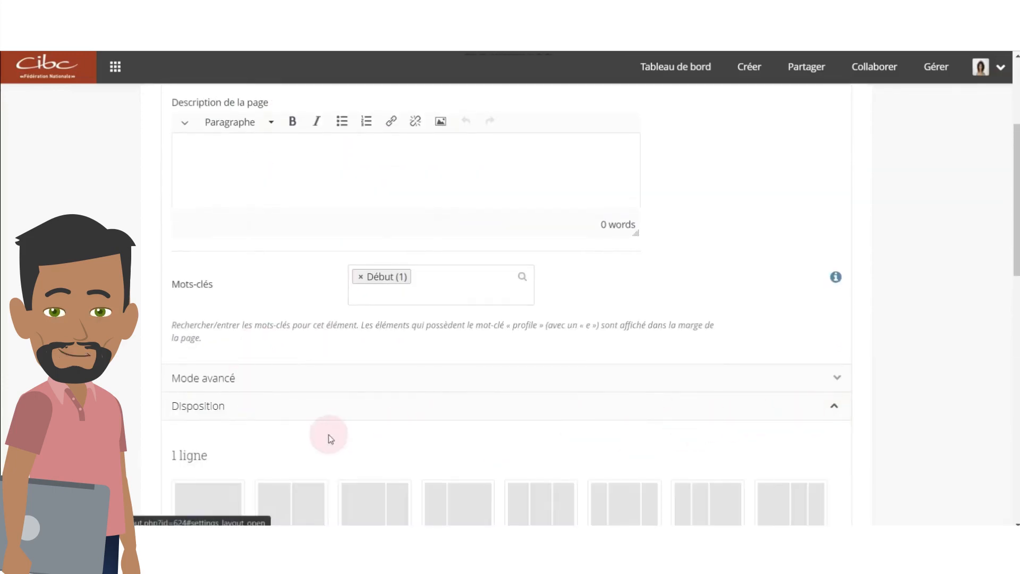
scroll(329, 438, down, 2)
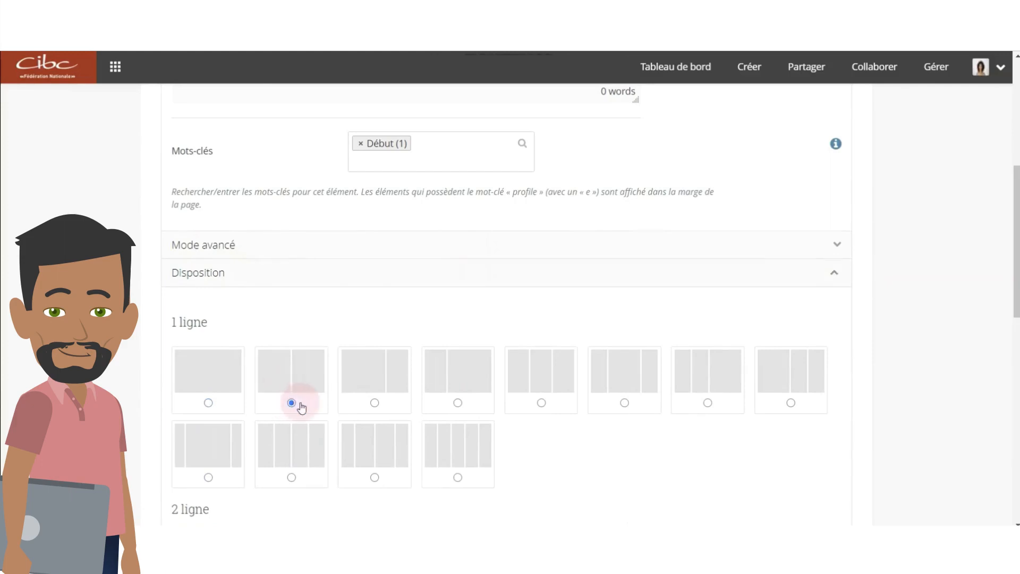
scroll(381, 426, down, 7)
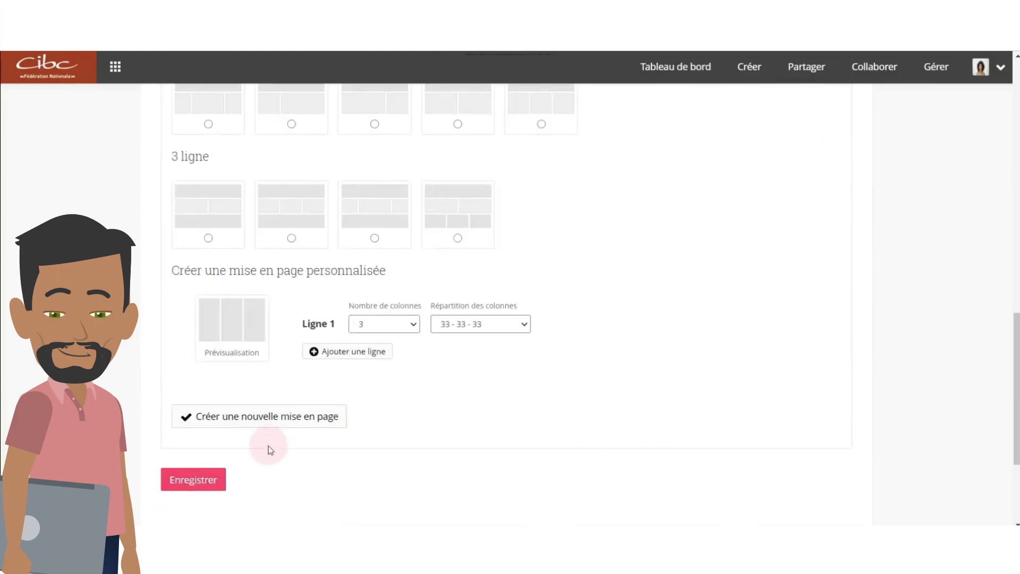
click(204, 479)
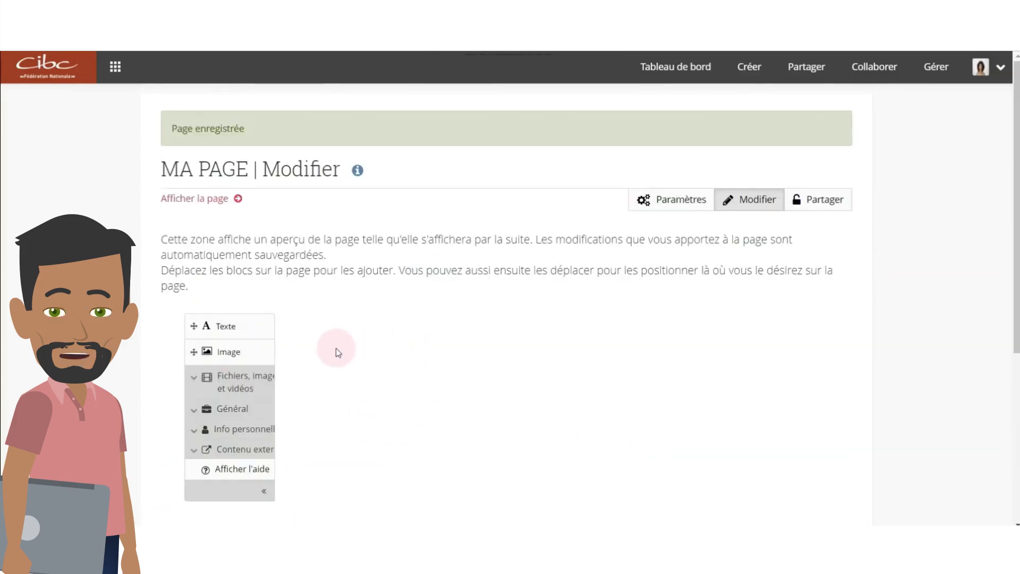
Add a text block at the top of the page's second column.
scroll(336, 348, down, 1)
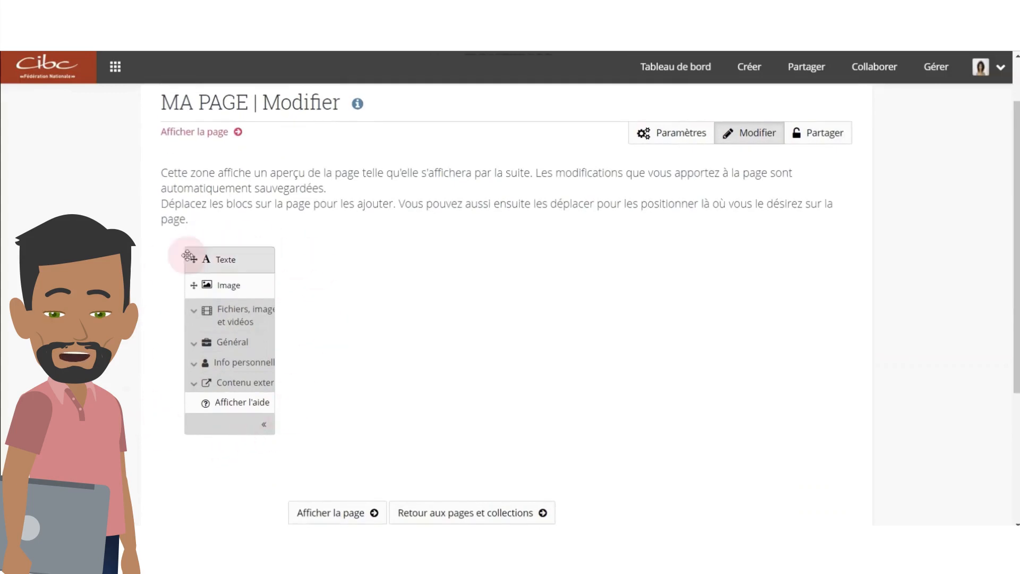
click(257, 265)
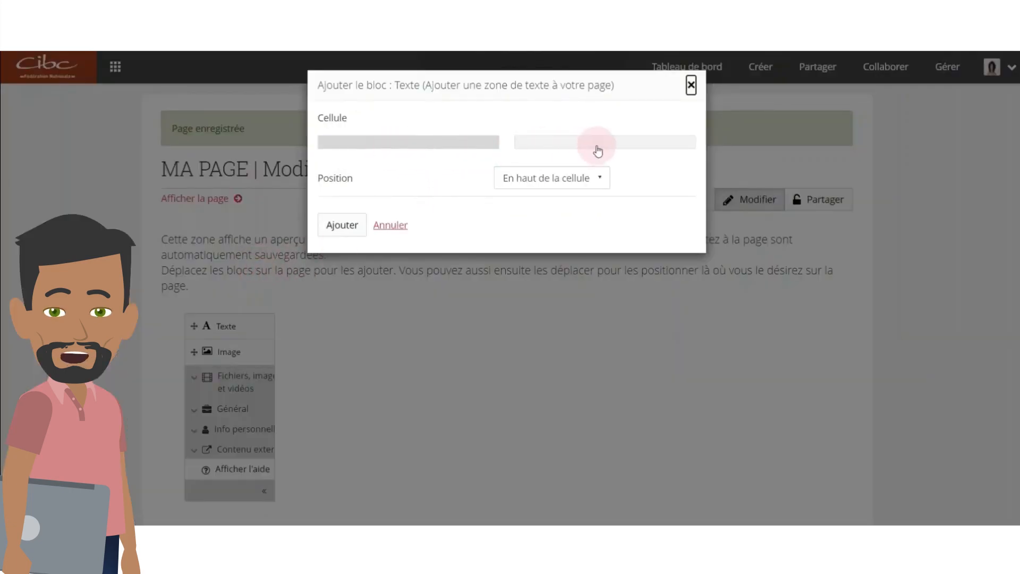
click(580, 145)
click(342, 225)
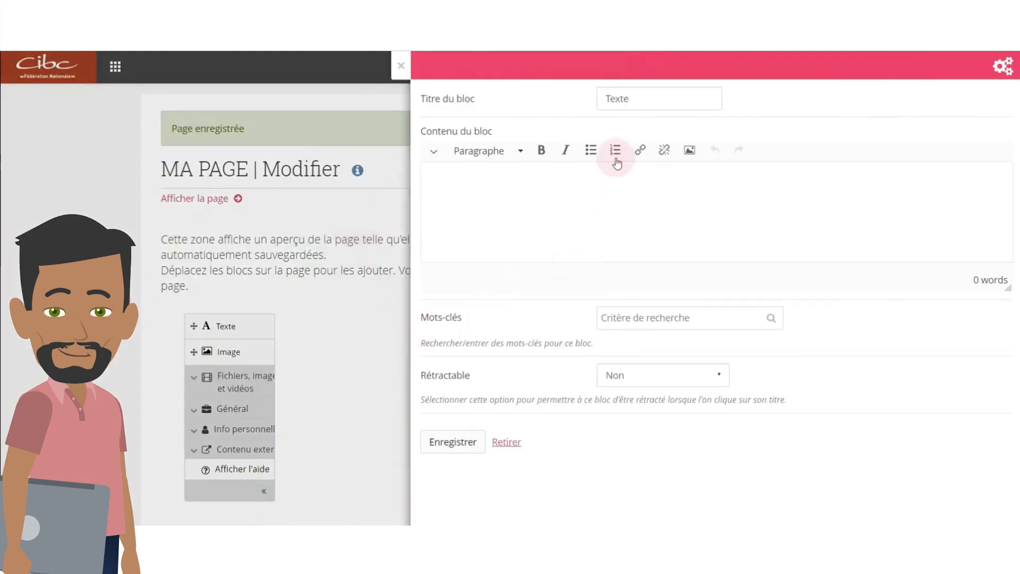
Title the text block "TEXTE", enter "Mon 1er texte" as its content, and save the block.
drag(637, 98, 586, 107)
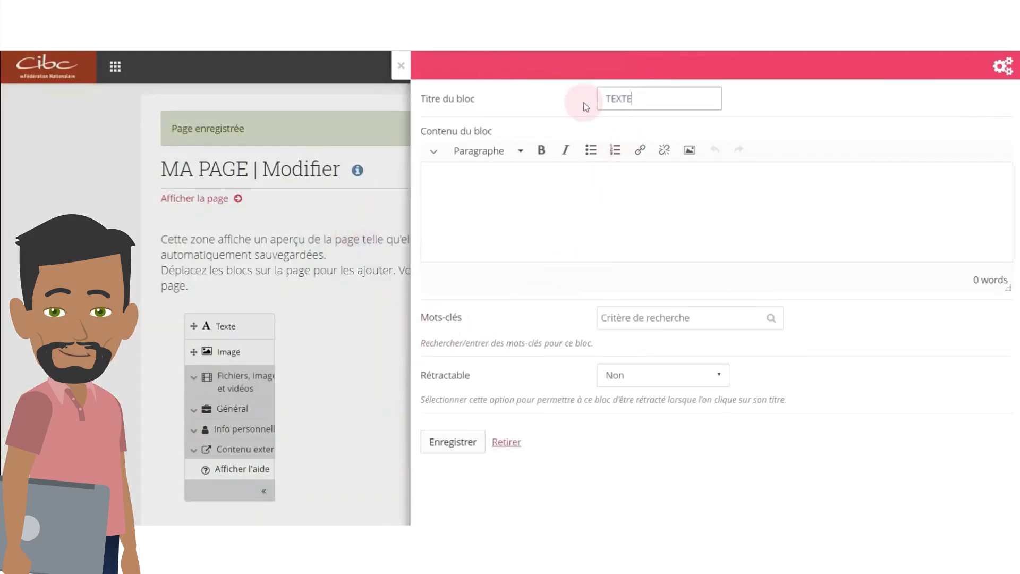
click(551, 196)
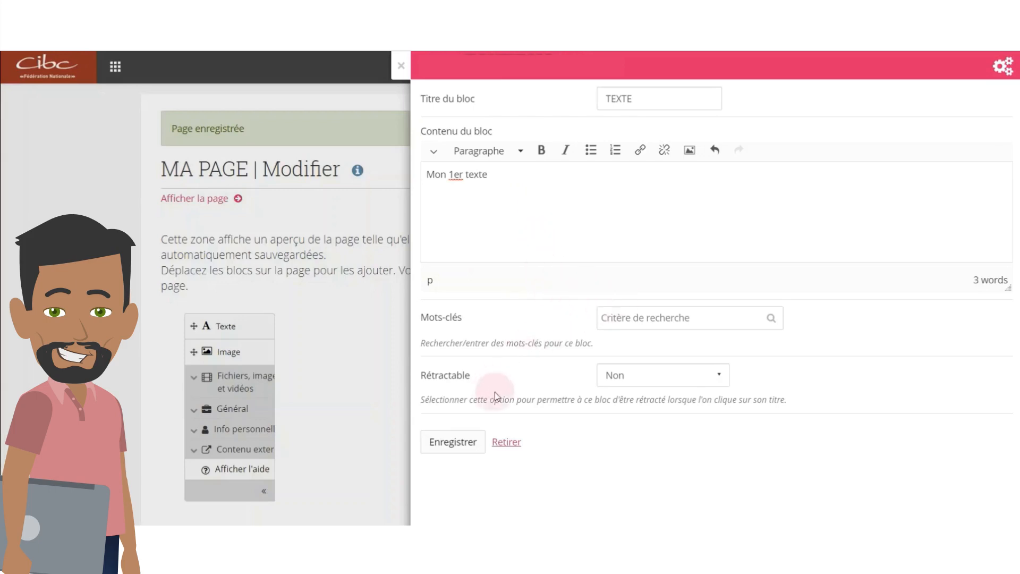
click(476, 435)
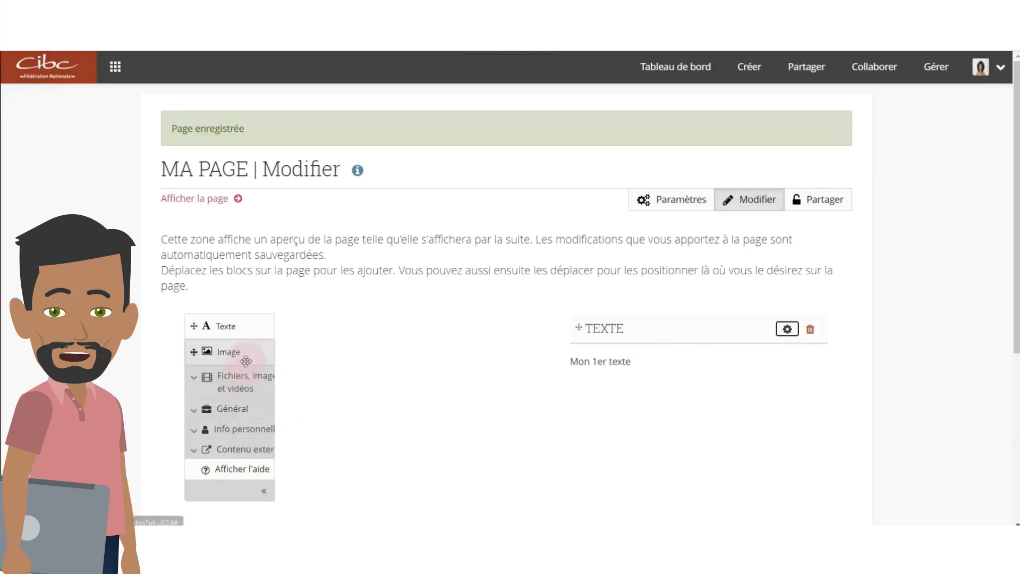
Look through the available file, image and video blocks.
click(200, 387)
scroll(286, 378, down, 4)
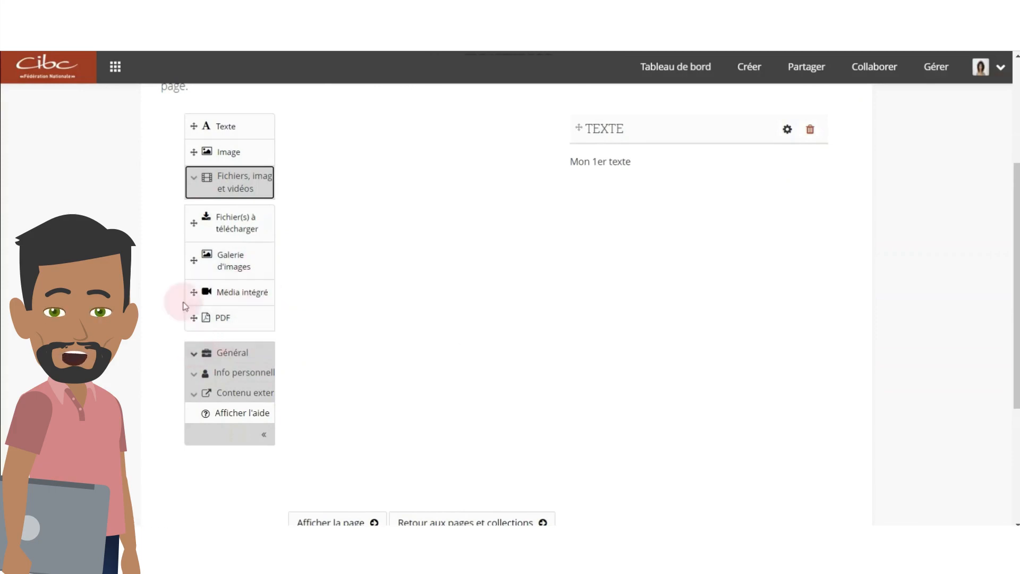
click(193, 179)
Add a Note block from the general blocks at the top of the first column, with the content "Ma 1ère note", and save it.
click(192, 211)
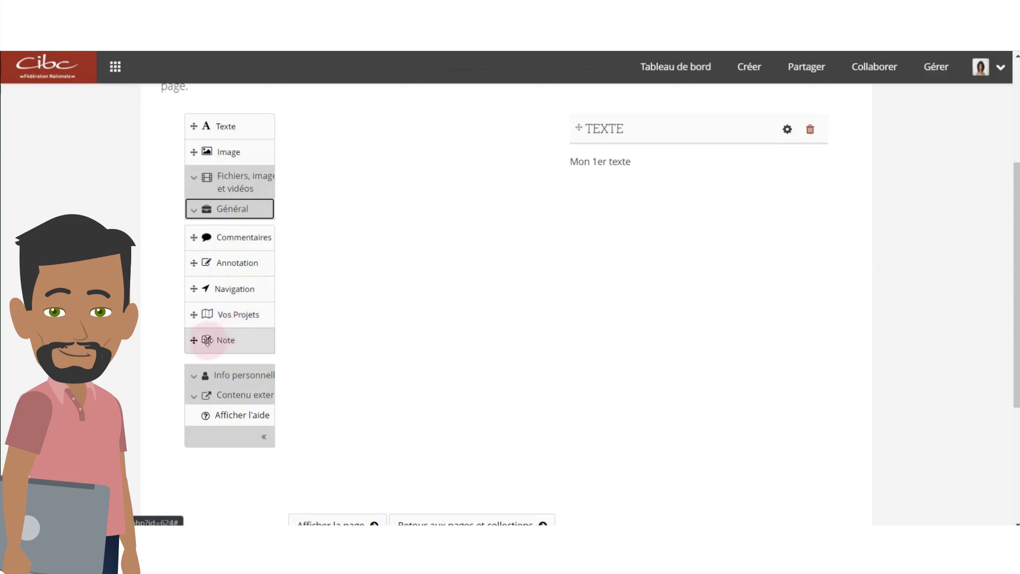
click(228, 343)
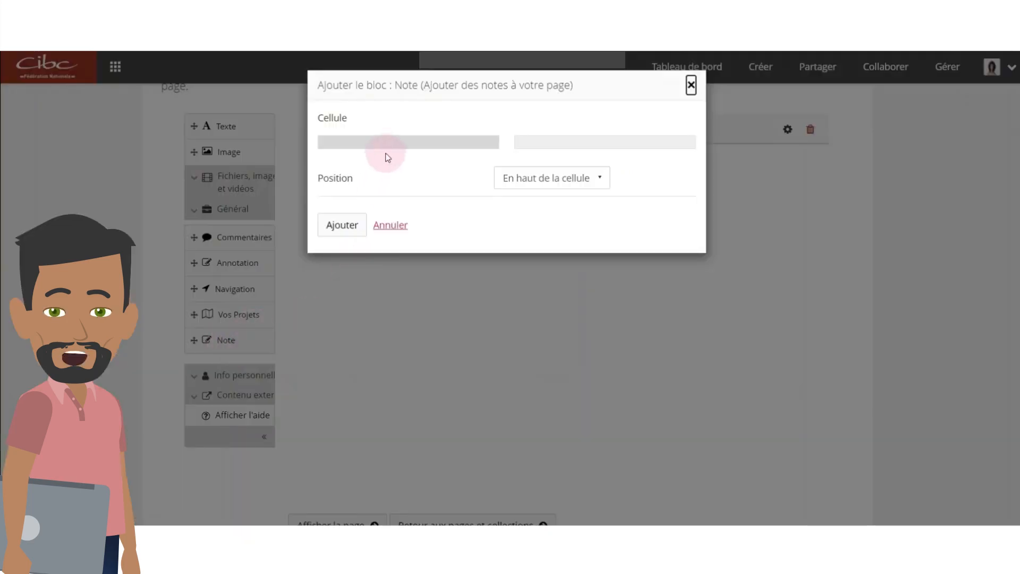
click(337, 225)
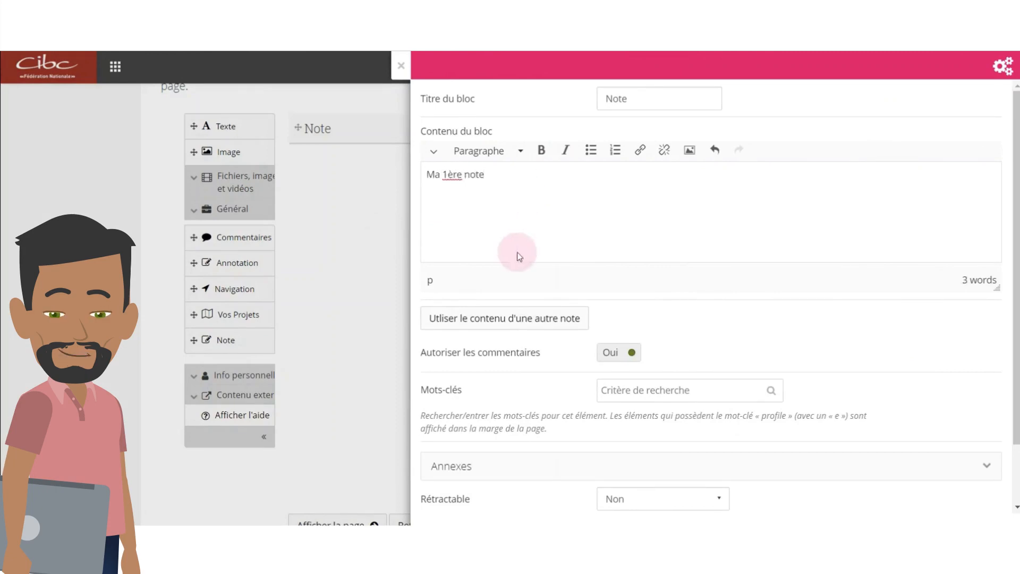
scroll(517, 251, down, 2)
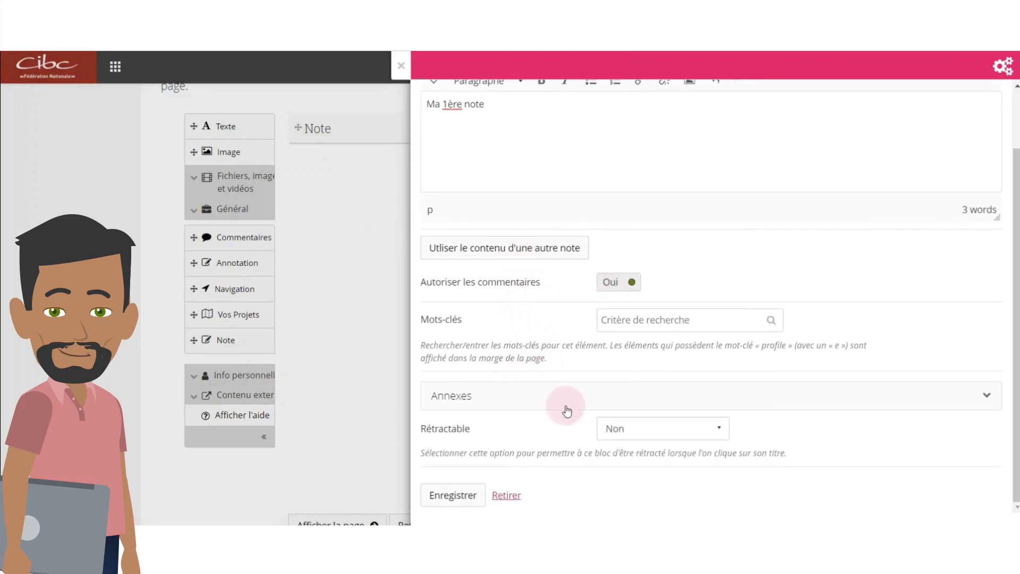
click(452, 494)
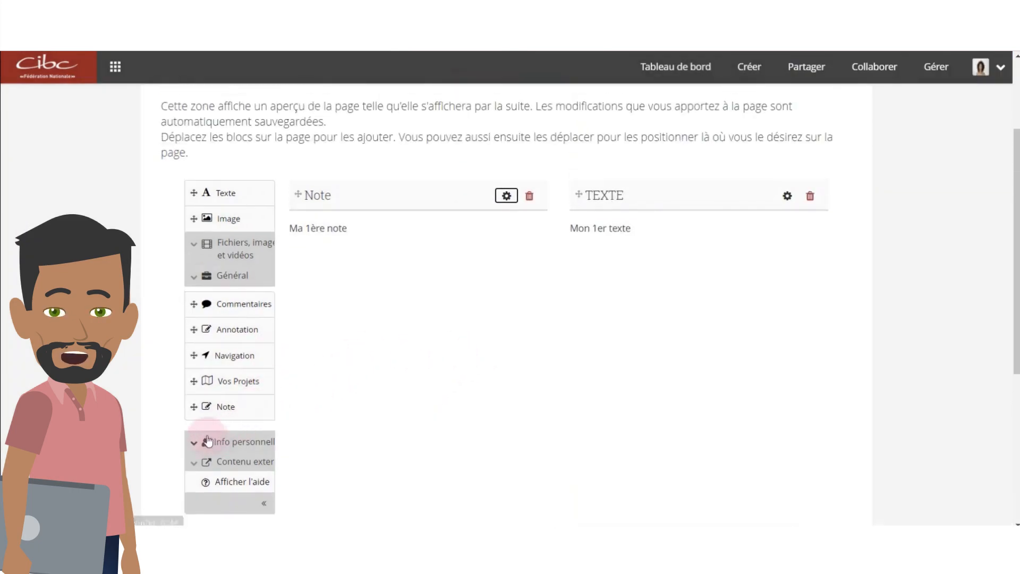
Add a profile information block from the personal info blocks at the top of the first column.
click(194, 276)
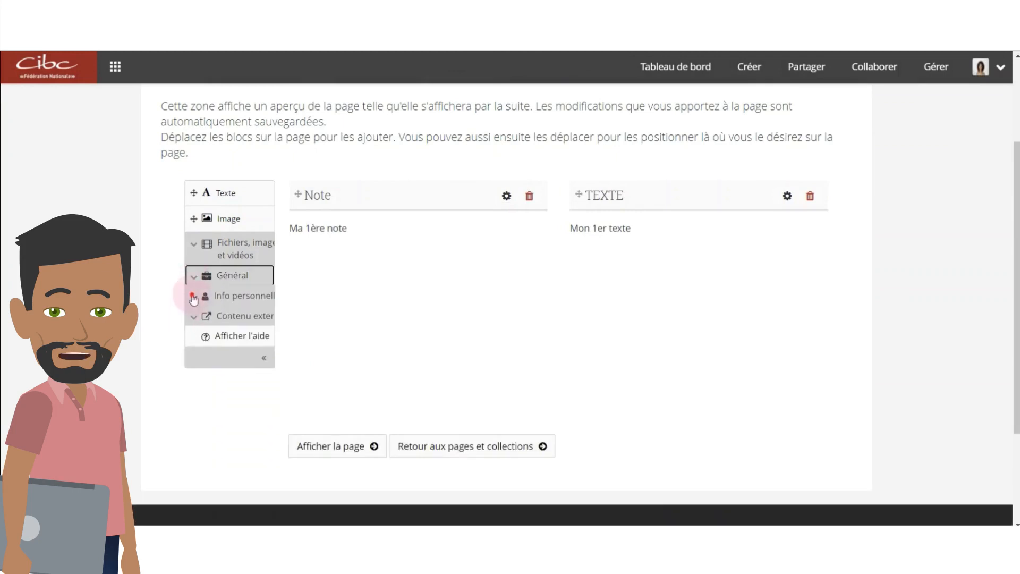
click(192, 295)
scroll(298, 326, down, 1)
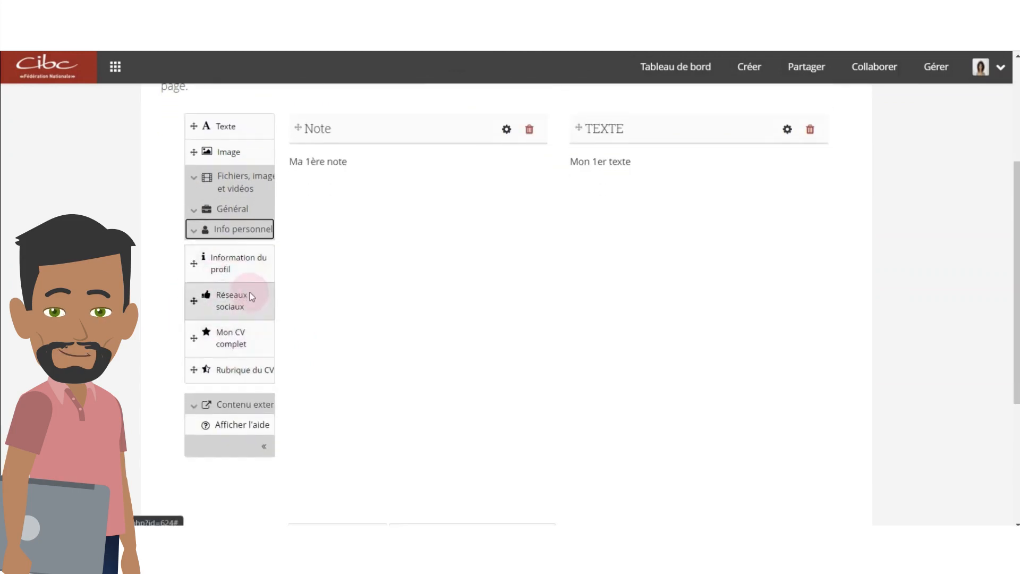
click(248, 271)
click(329, 257)
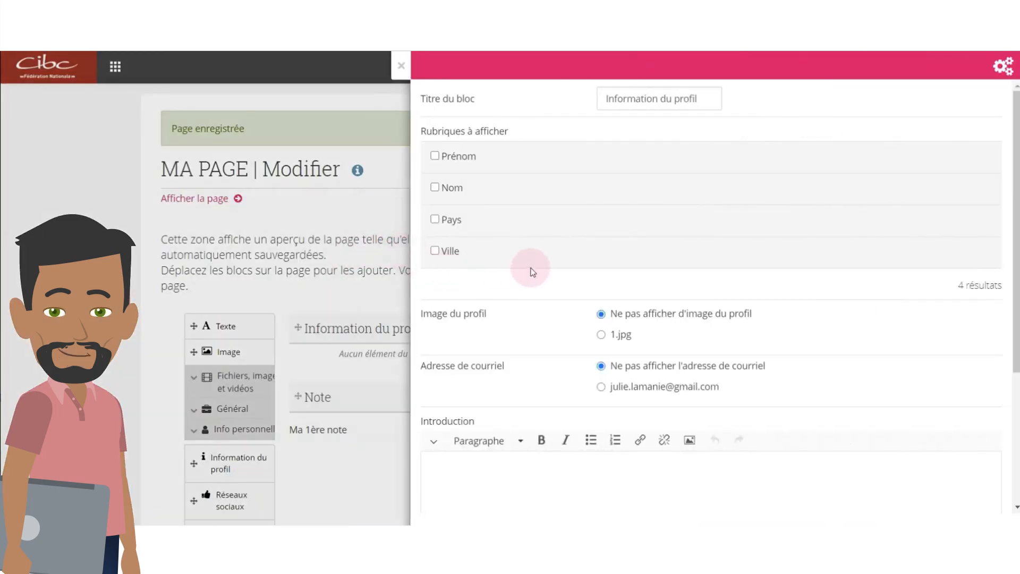
Show the Prénom and Nom fields and the profile image 1.jpg in the profile information block, and save it.
click(437, 188)
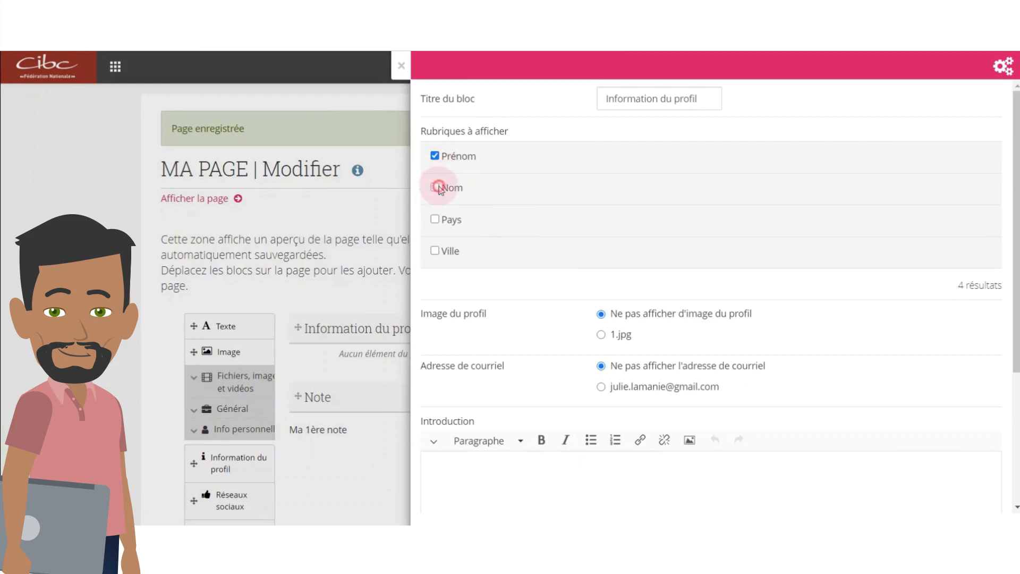
click(601, 334)
scroll(513, 322, down, 4)
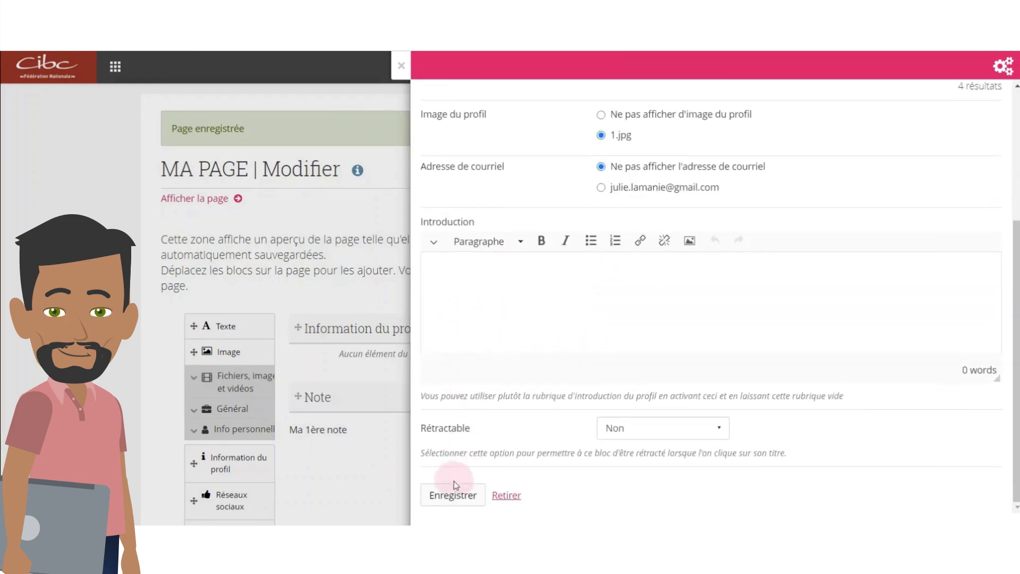
click(455, 484)
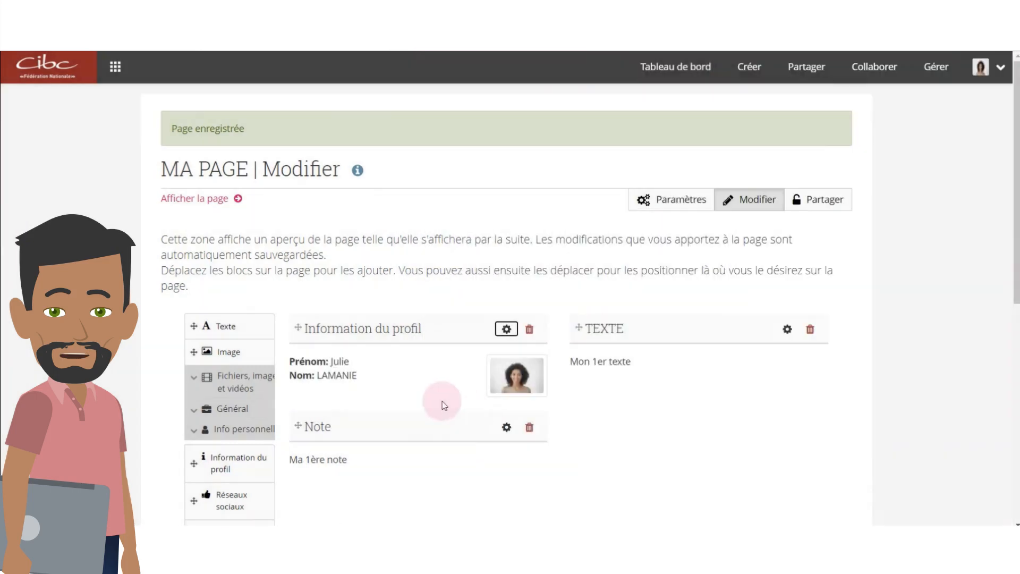
Collapse the personal info blocks and look through the available external content blocks.
scroll(379, 378, down, 4)
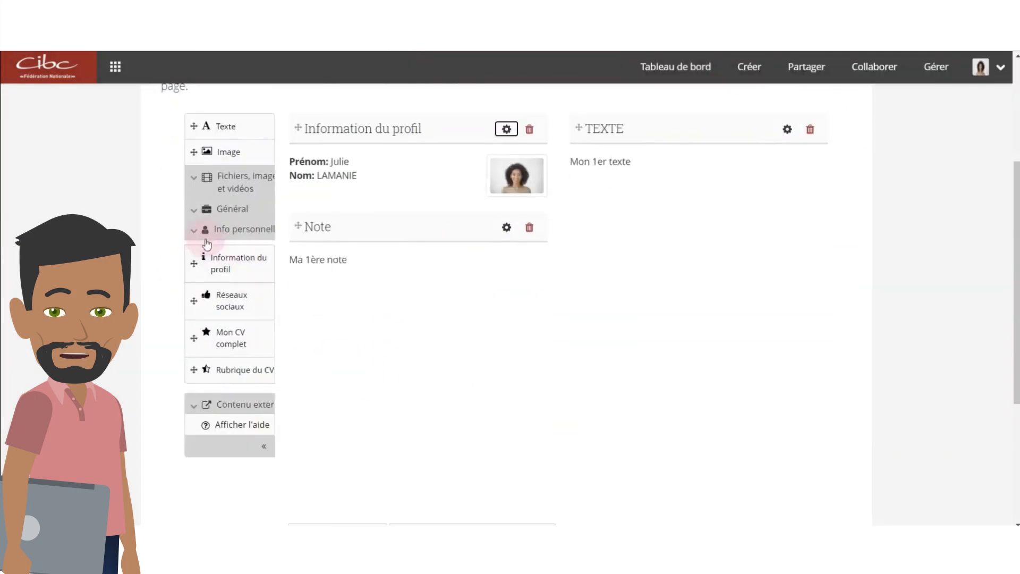
click(193, 237)
click(194, 250)
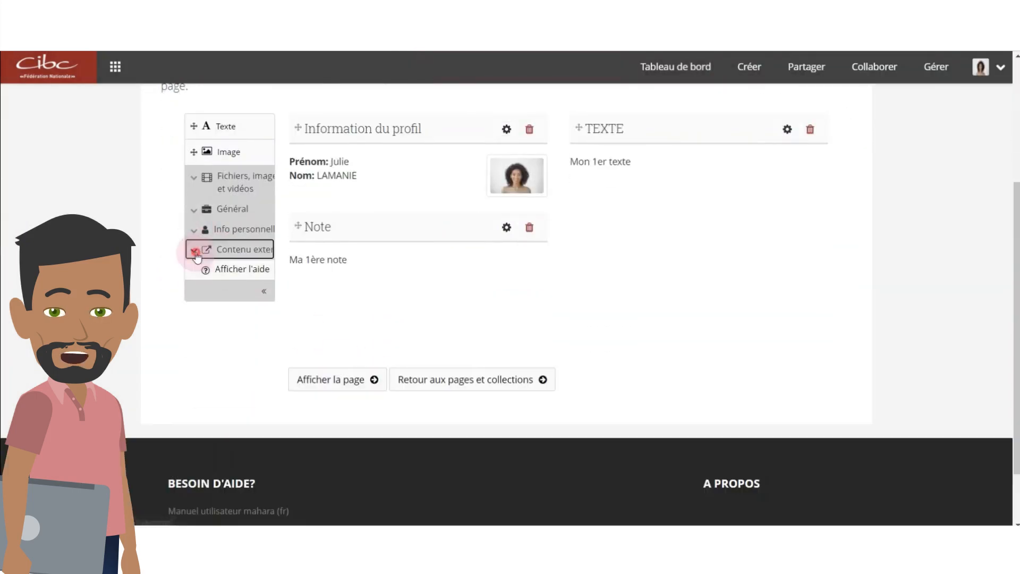
scroll(196, 273, down, 1)
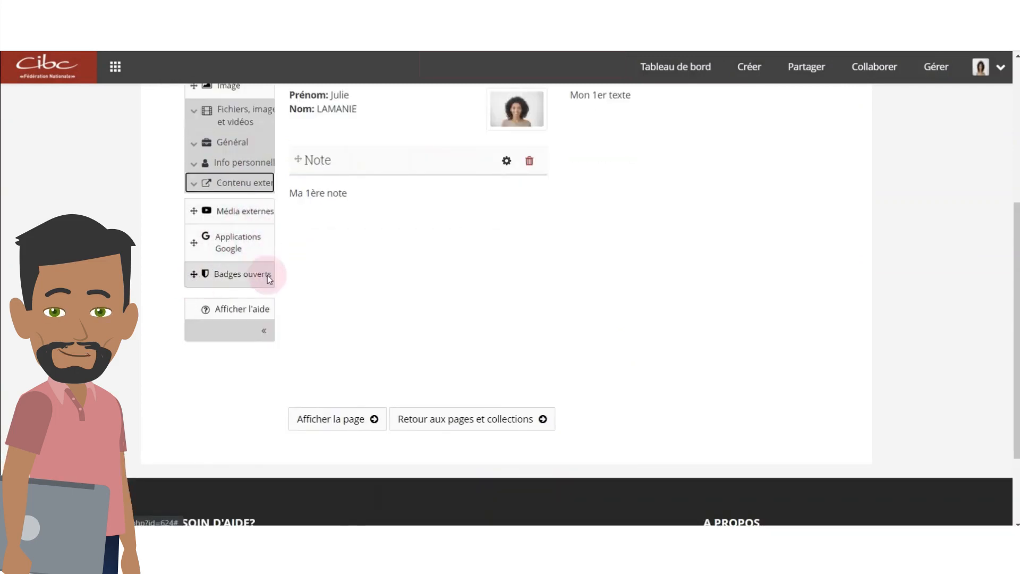
click(194, 187)
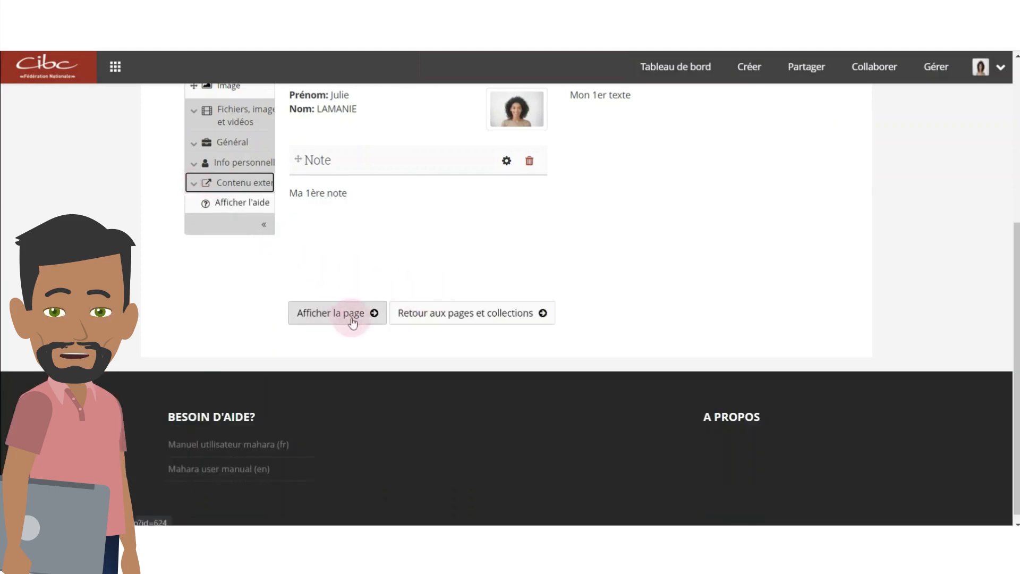
Display the finished page and examine its blocks and the comment form, including the public comment and attachment options.
click(361, 321)
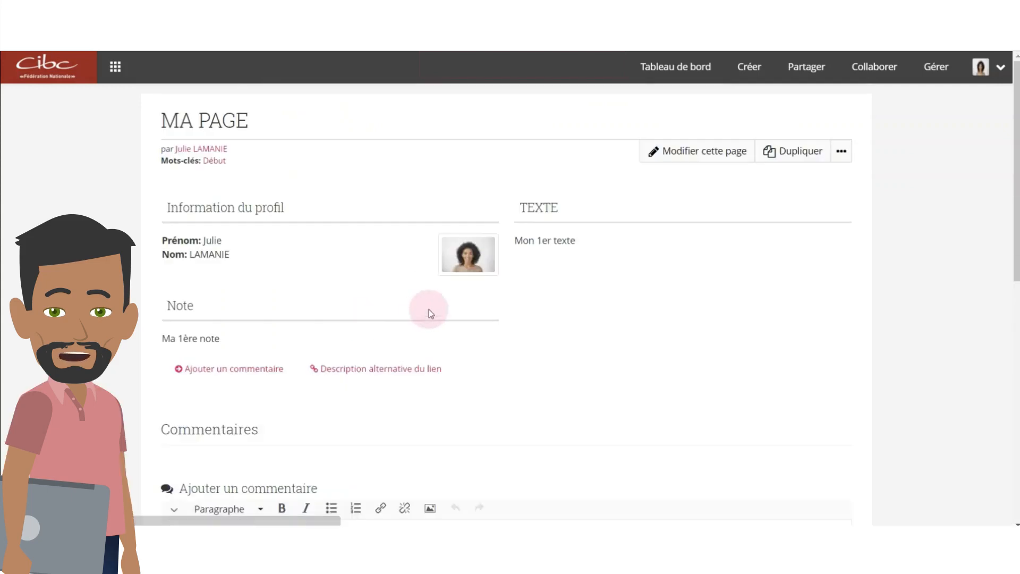
scroll(440, 280, down, 1)
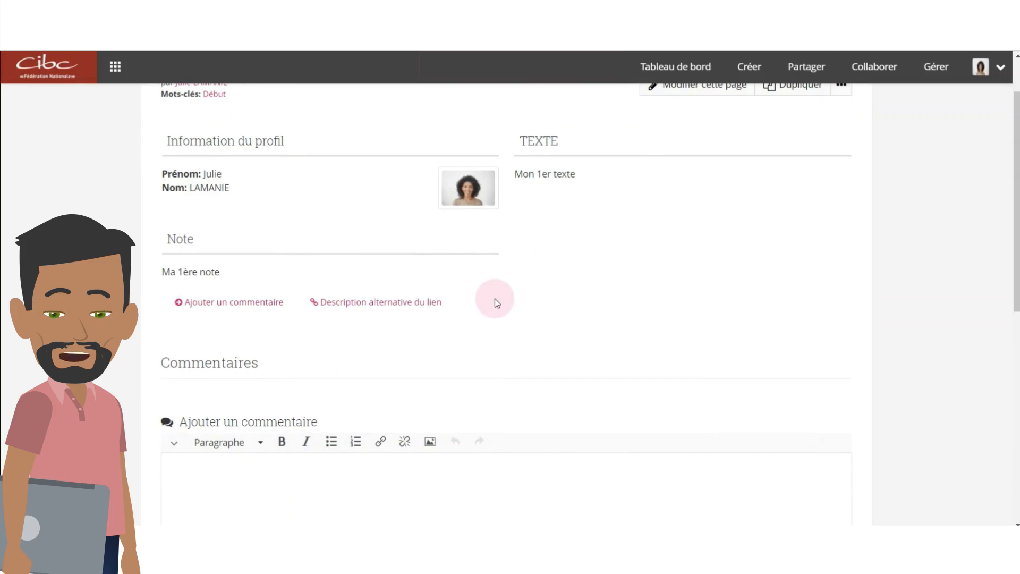
scroll(501, 295, up, 1)
scroll(503, 310, down, 3)
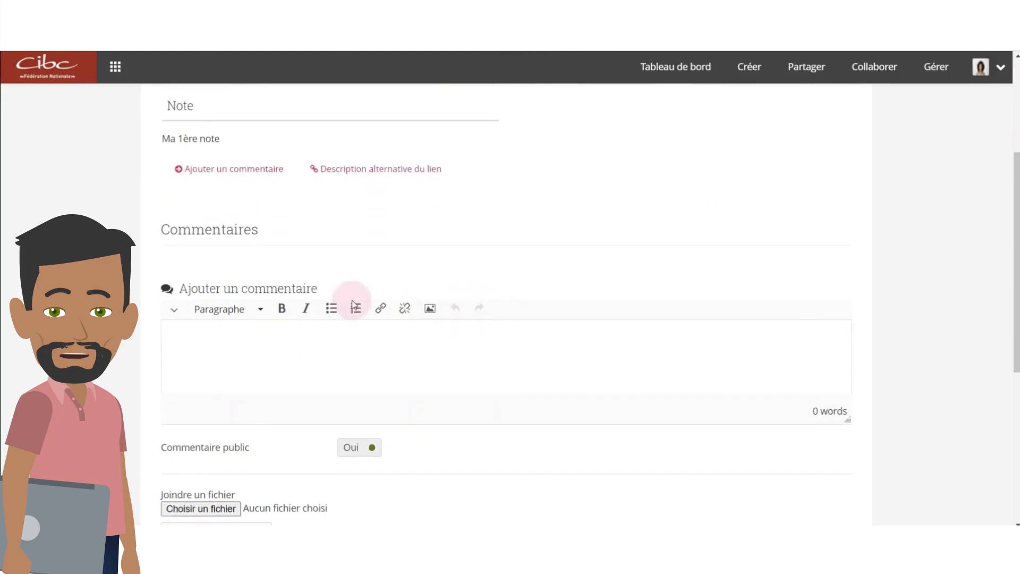
scroll(206, 344, down, 1)
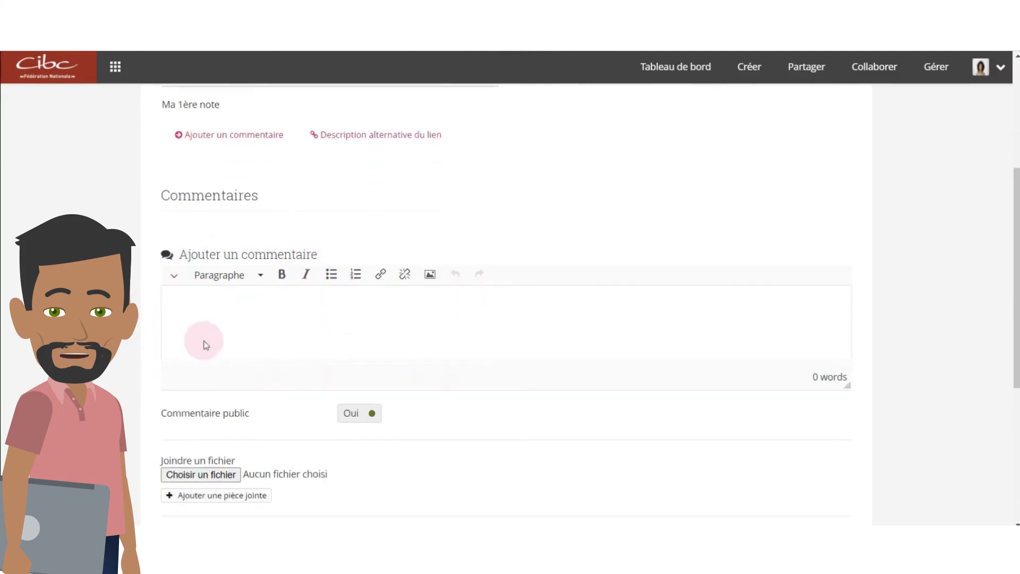
scroll(206, 344, down, 1)
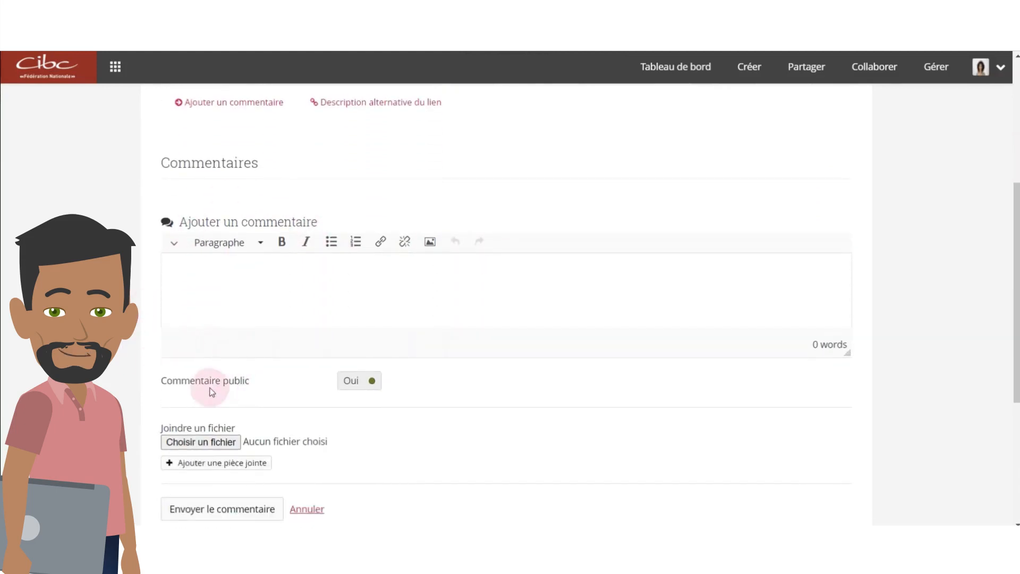
click(366, 383)
scroll(335, 399, down, 1)
scroll(337, 398, down, 1)
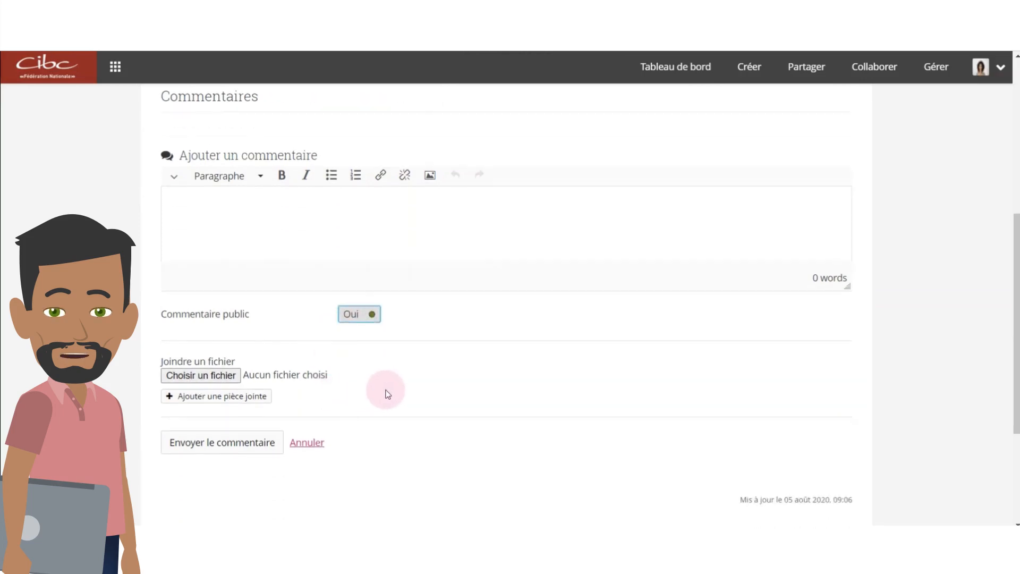
scroll(520, 361, up, 6)
scroll(550, 339, up, 4)
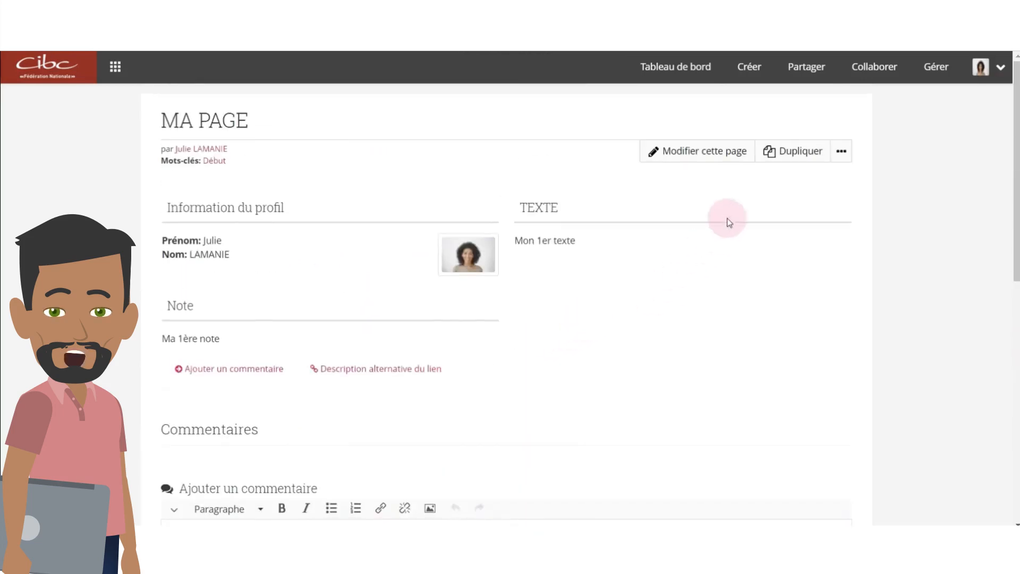
Reopen MA PAGE for editing, clear the text content of the Note block, and save the block.
click(697, 153)
click(587, 105)
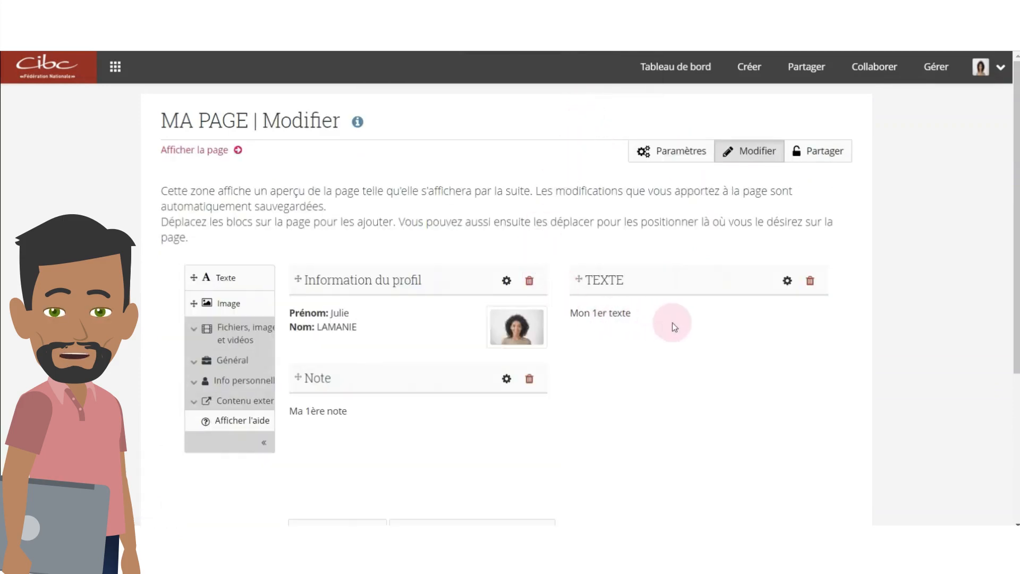
click(507, 378)
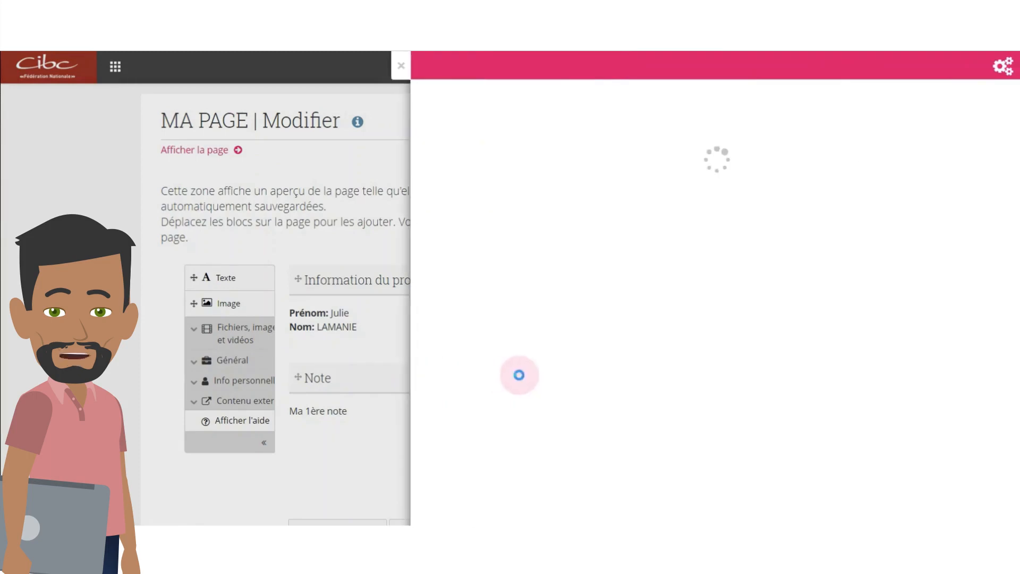
drag(526, 169, 427, 175)
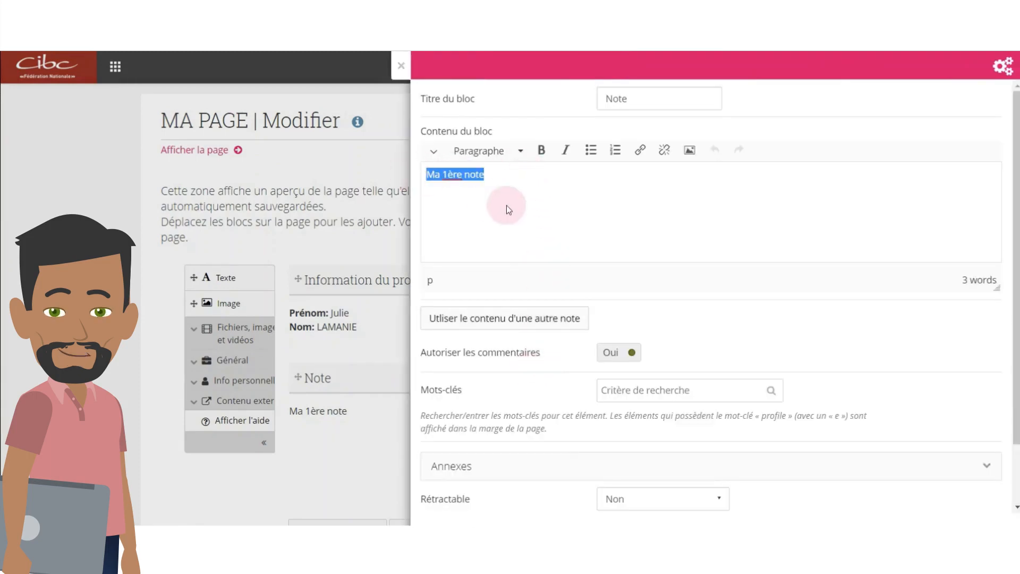
key(BackSpace)
scroll(528, 241, down, 2)
click(469, 493)
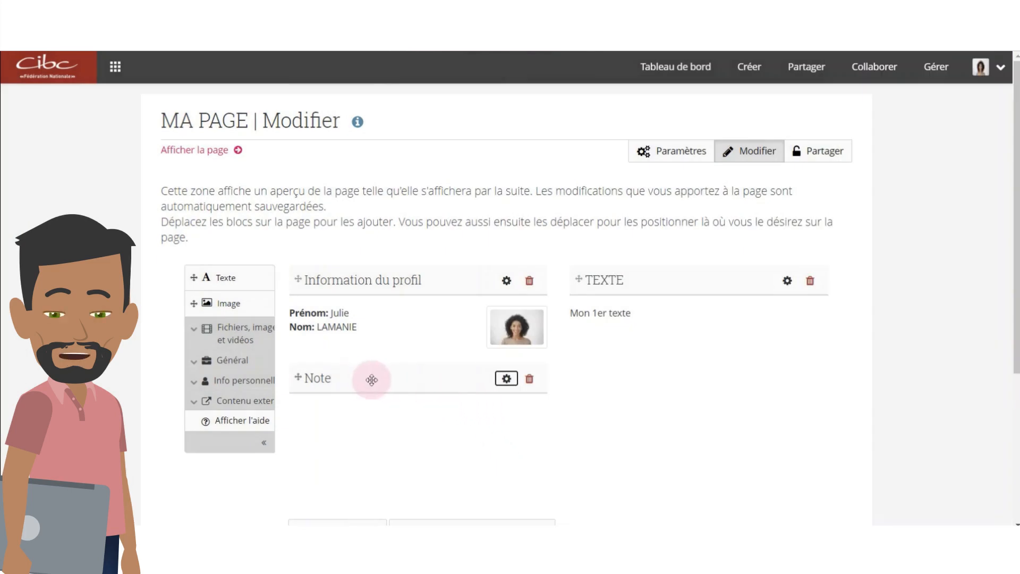
Delete the Note block from the page and return to the pages and collections overview.
click(530, 381)
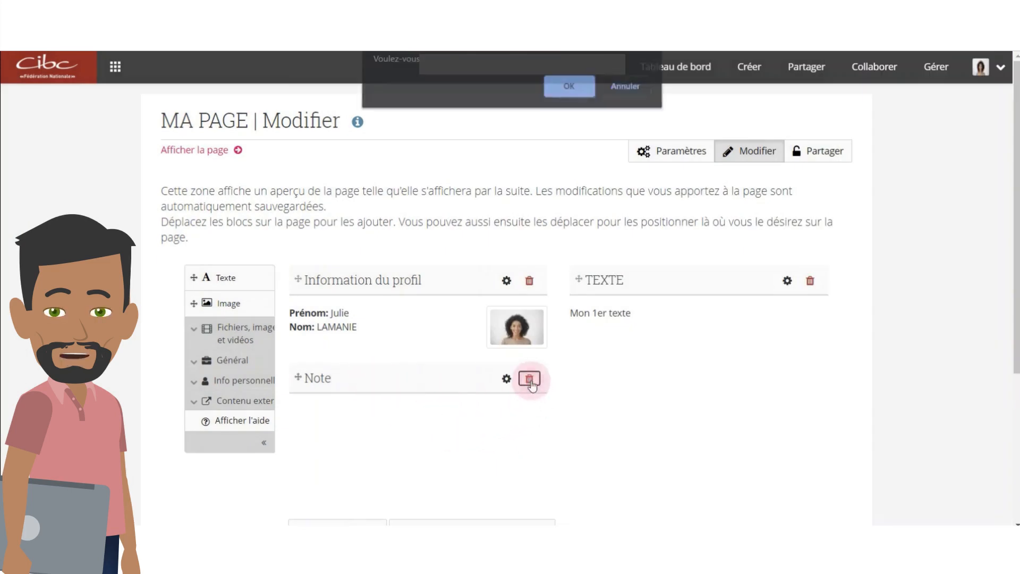
click(569, 91)
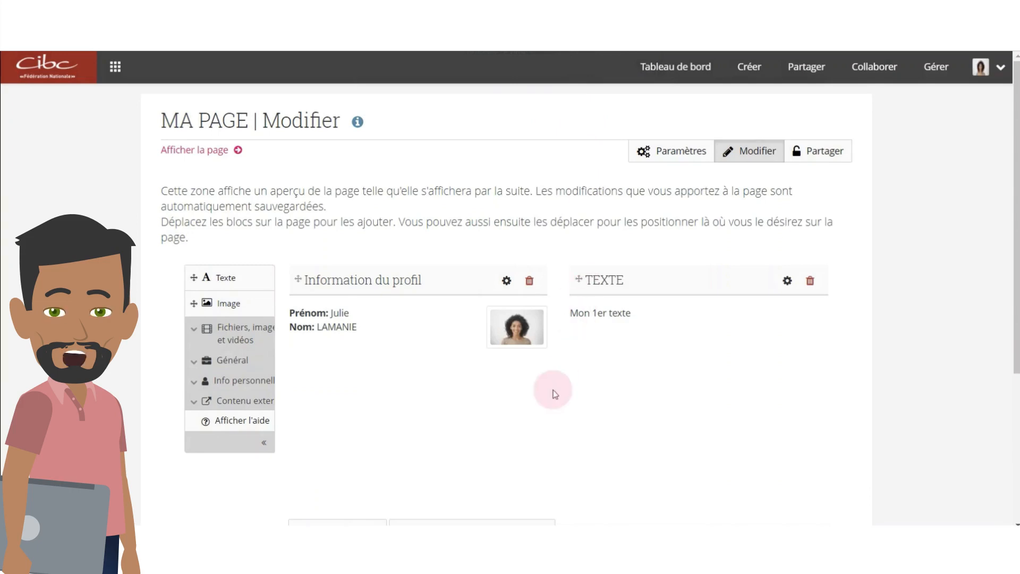
scroll(552, 393, down, 4)
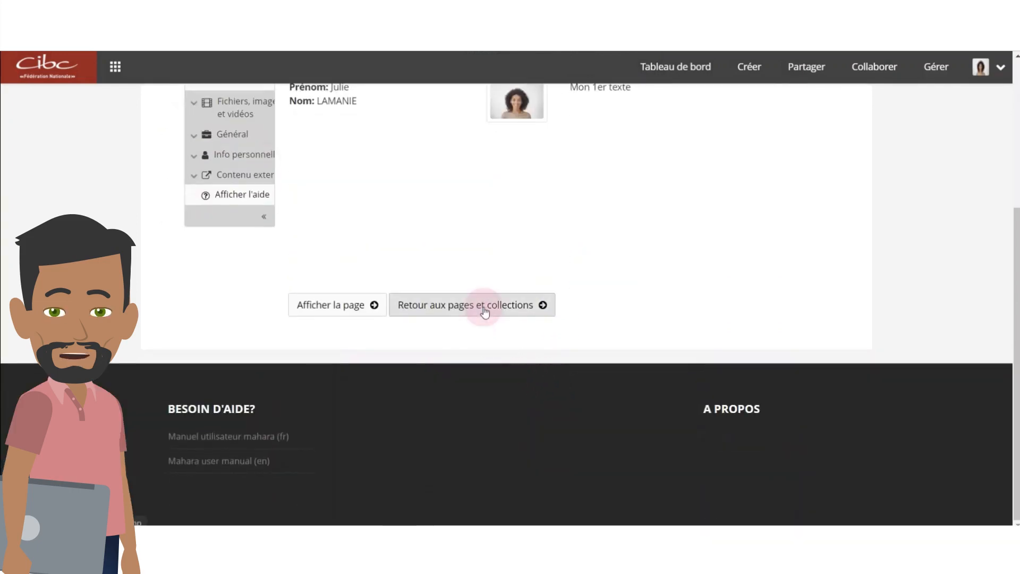
click(461, 305)
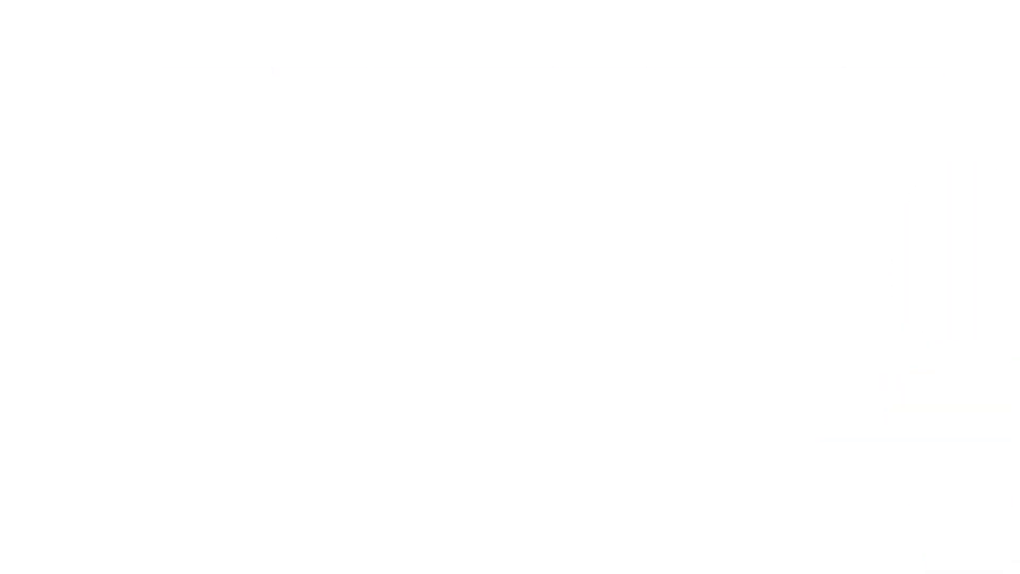
Open MA PAGE from the pages and collections overview and save its current version to the timeline.
click(226, 263)
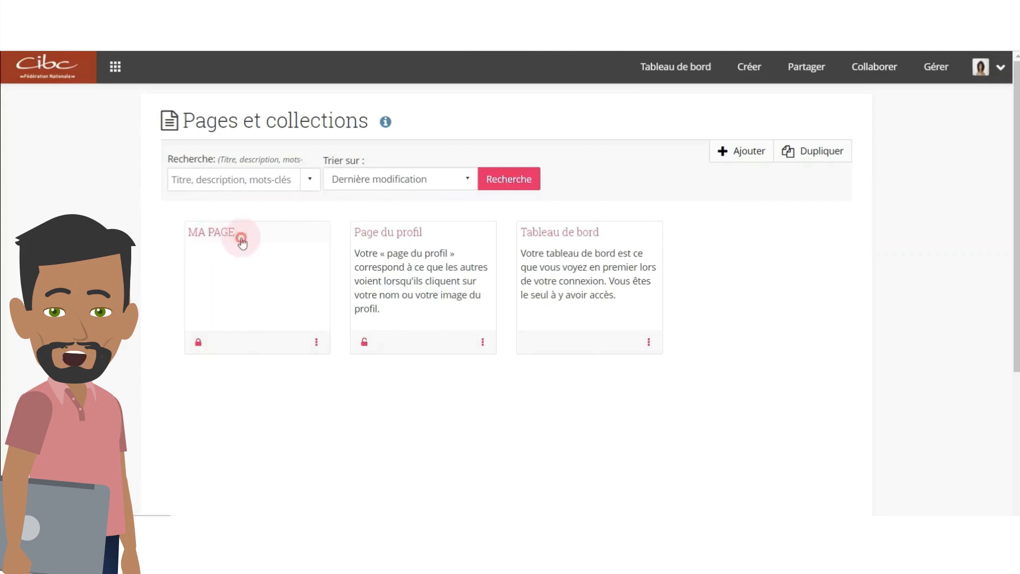
click(269, 266)
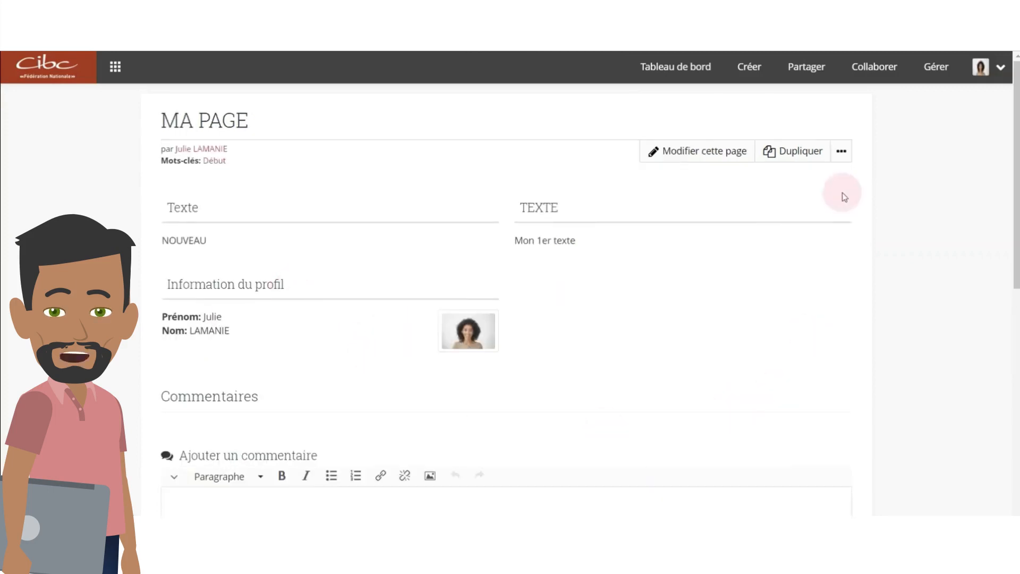
click(840, 157)
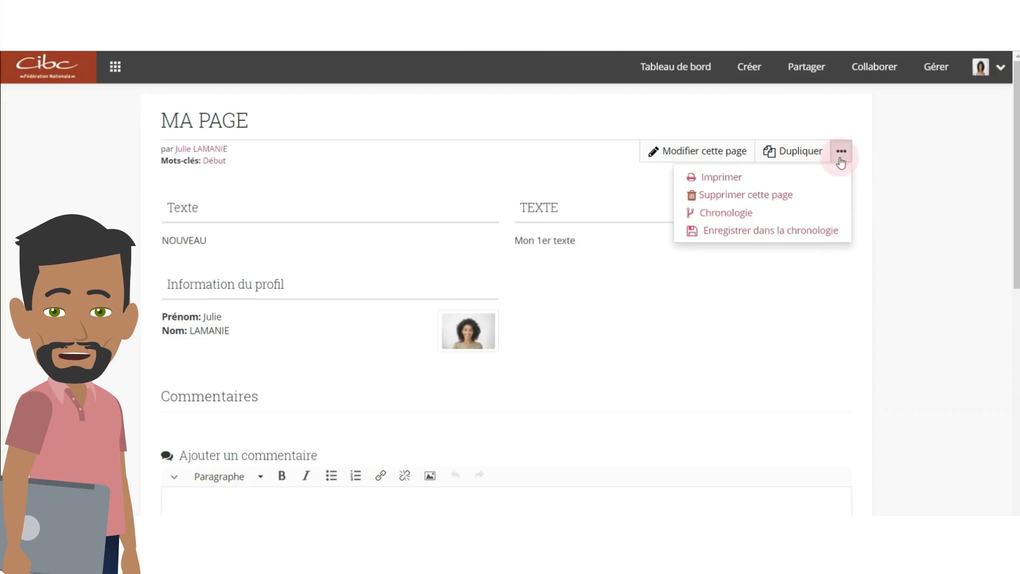
click(760, 238)
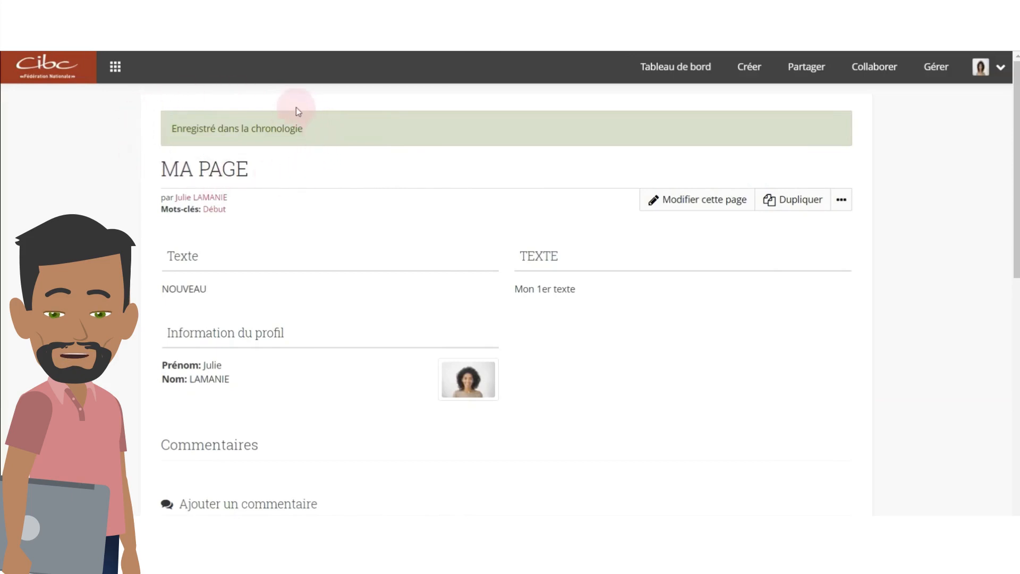
Open the page's timeline and view the successive saved versions up to version 4.
click(842, 201)
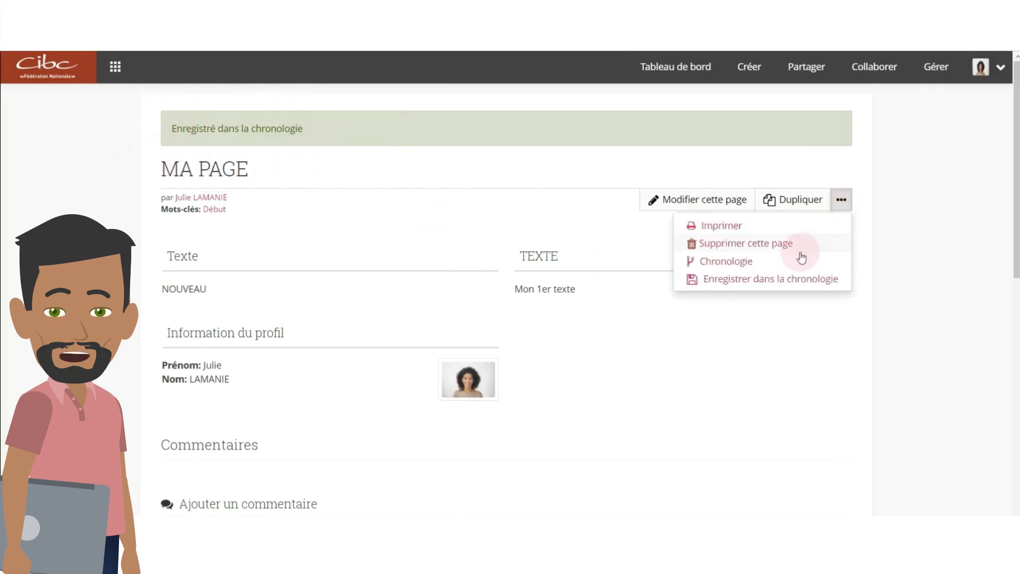
click(764, 264)
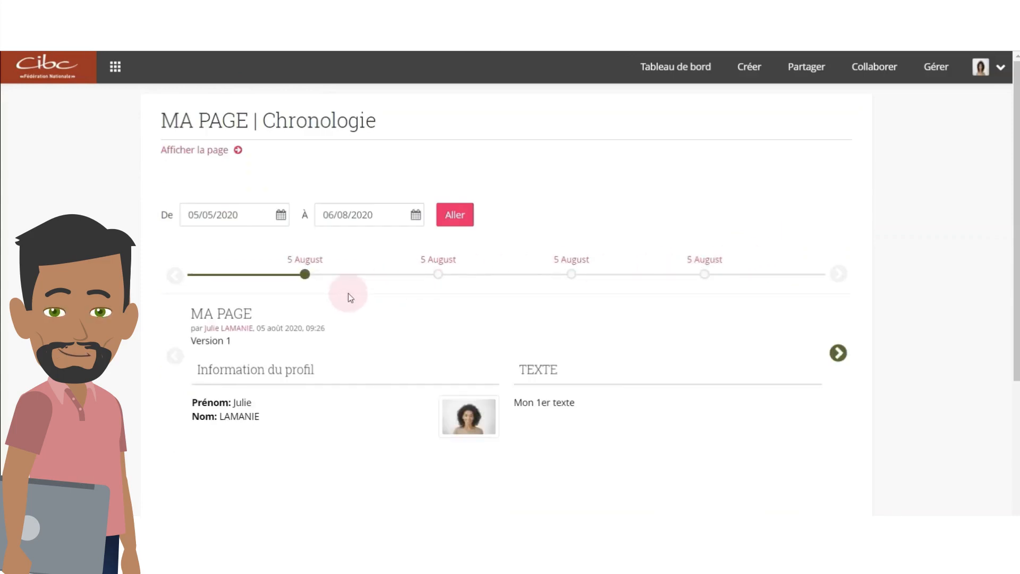
click(436, 276)
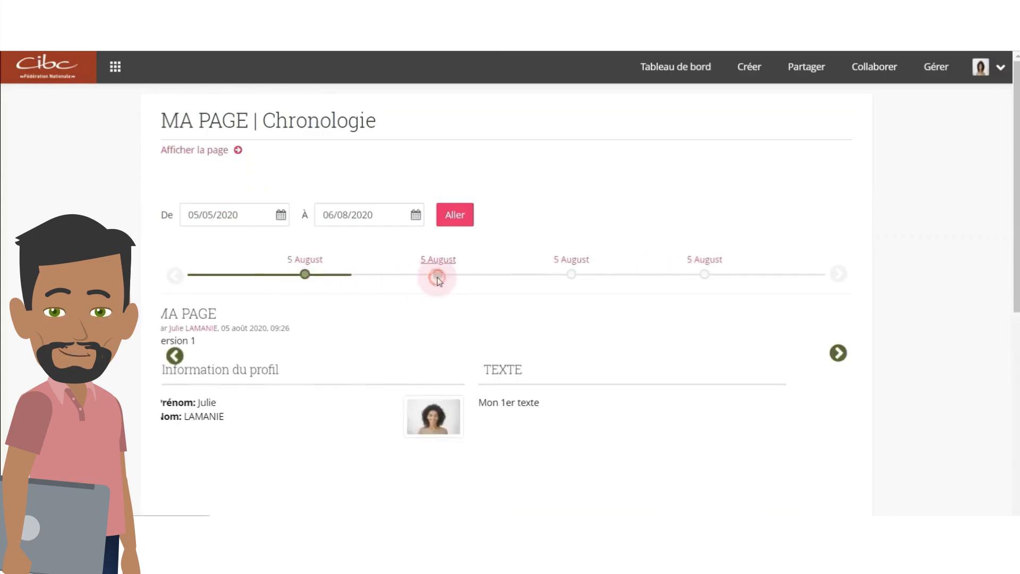
click(569, 276)
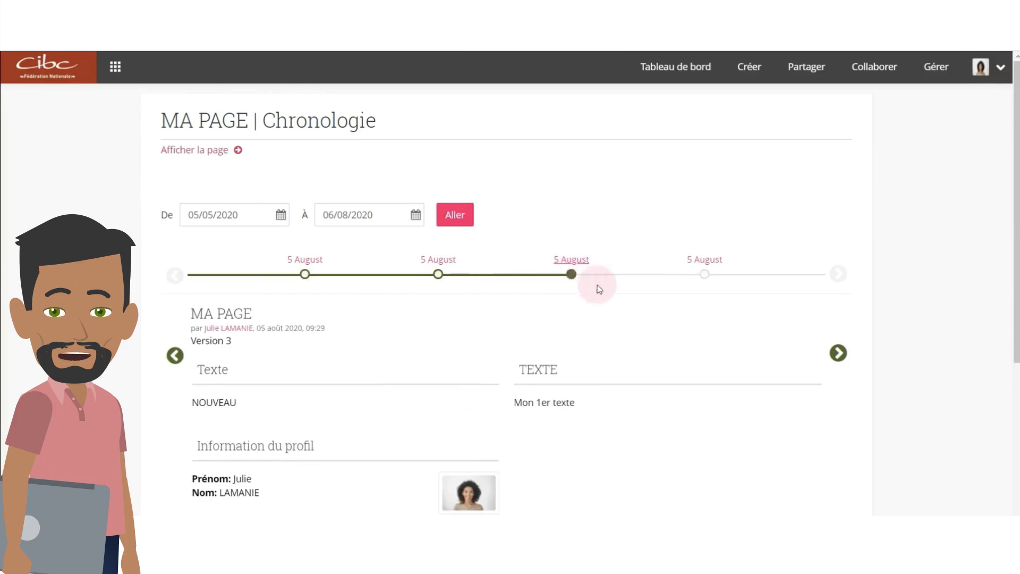
click(704, 276)
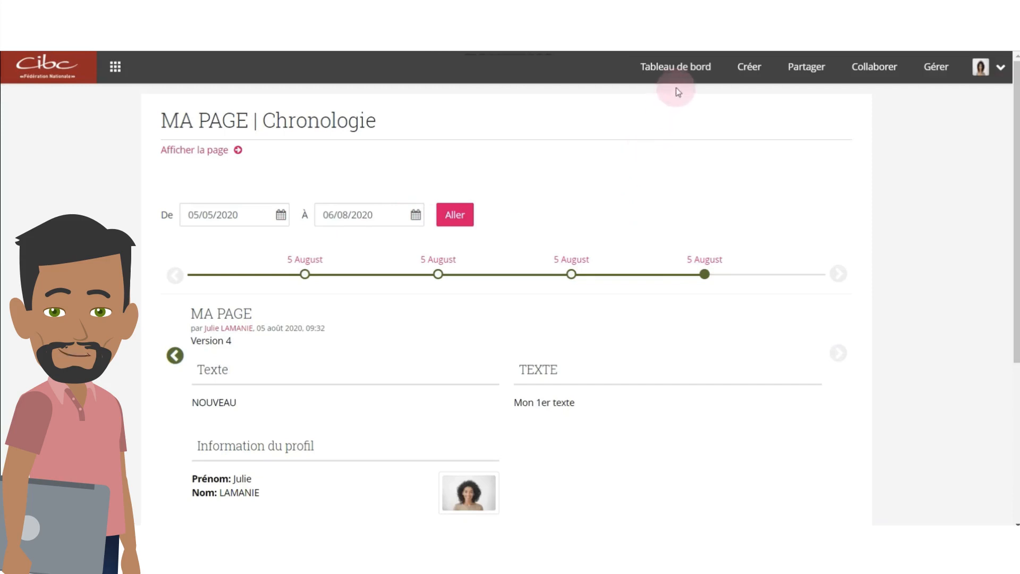
Return to the dashboard and view the list of portfolios.
click(684, 69)
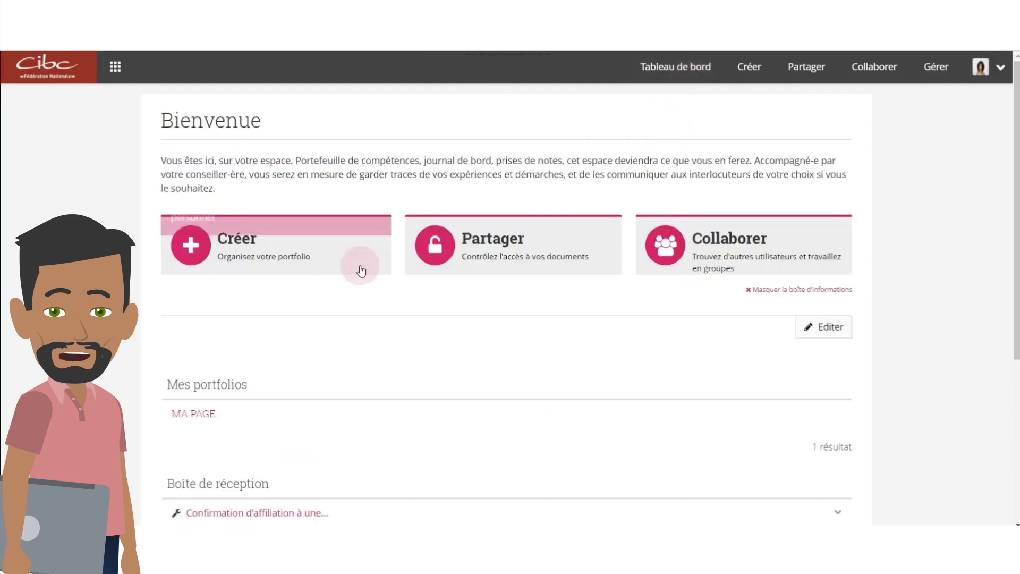
scroll(287, 343, down, 1)
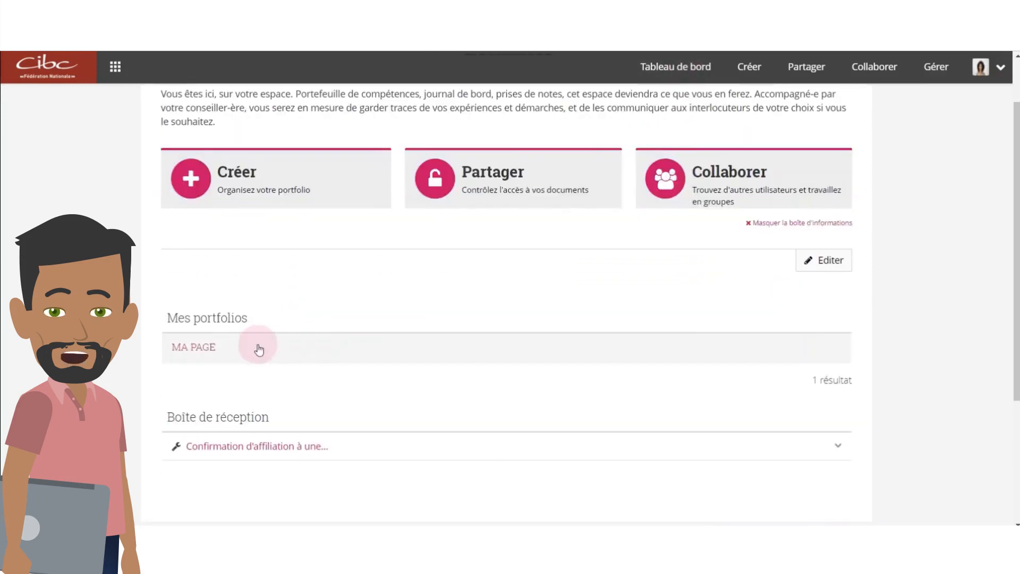